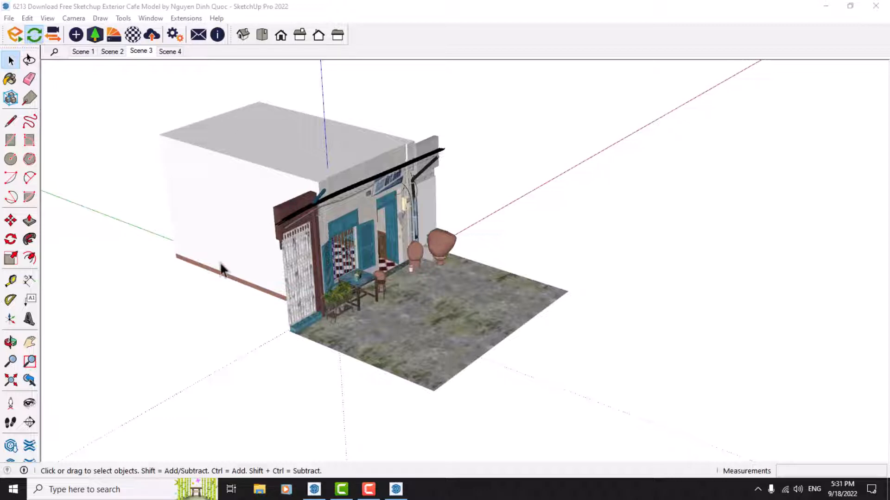
# Switch to the Enscape render window and maximize it
pyautogui.click(401, 493)
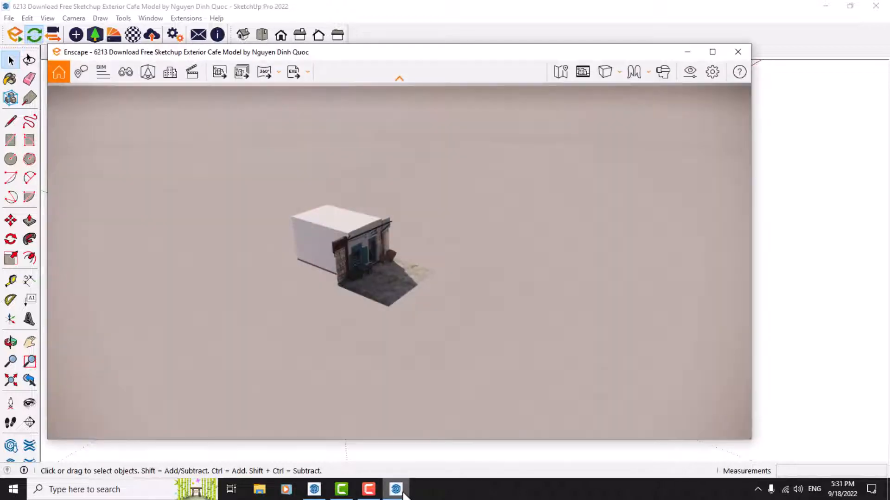
pyautogui.click(713, 51)
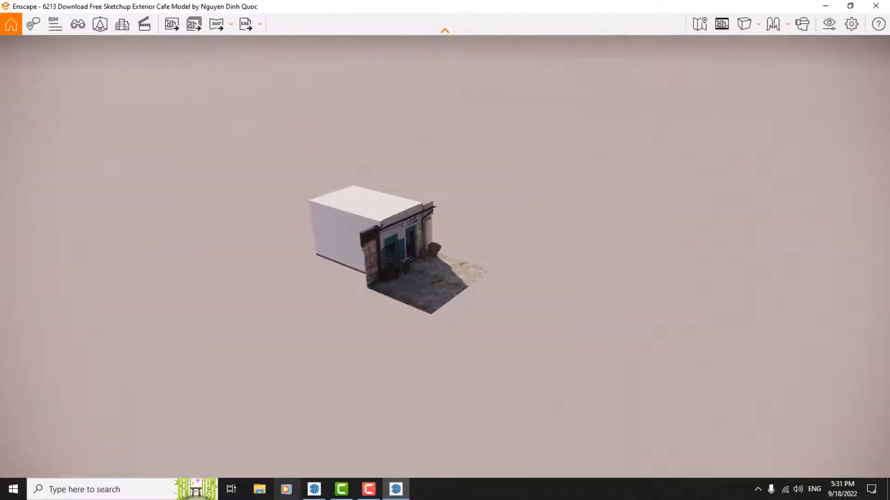
# Switch to SketchUp and examine the café façade up close, including its window, doorway, outdoor table, stool and plant pots
pyautogui.click(314, 489)
pyautogui.moveTo(348, 280); pyautogui.dragTo(187, 239, button='middle')
pyautogui.scroll(5, 482, 258)
pyautogui.scroll(3, 482, 253)
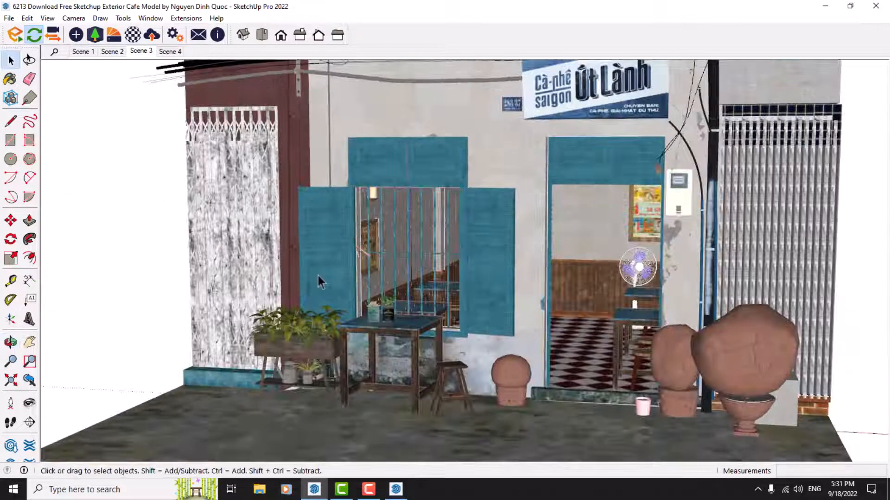
pyautogui.scroll(-3, 317, 277)
pyautogui.moveTo(318, 278); pyautogui.dragTo(525, 396, button='middle')
pyautogui.scroll(6, 349, 312)
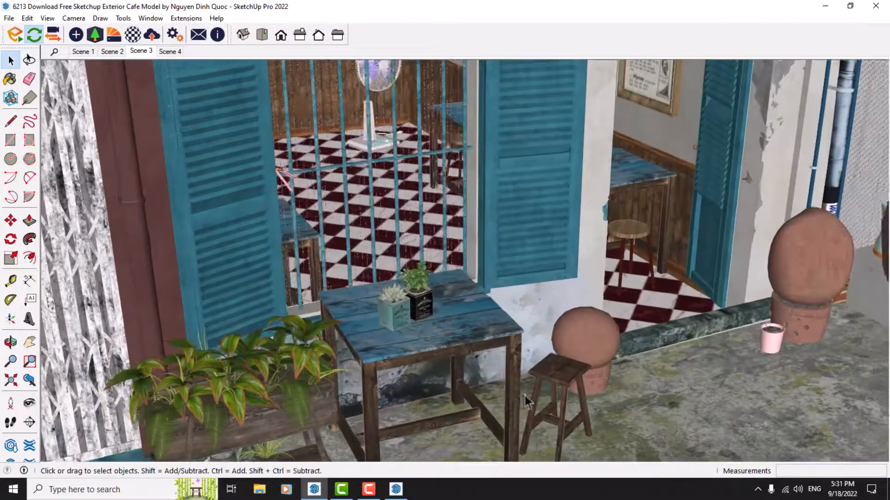
pyautogui.scroll(4, 526, 397)
pyautogui.scroll(-5, 403, 290)
pyautogui.moveTo(627, 329); pyautogui.dragTo(502, 320, button='middle')
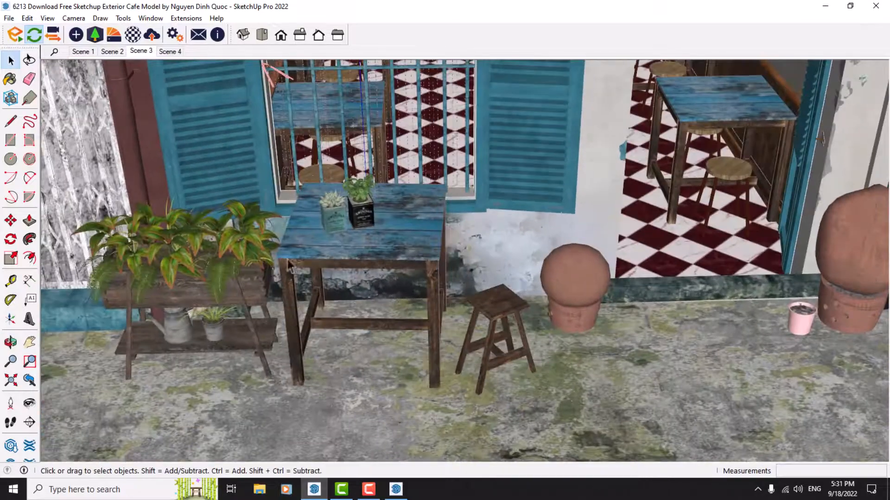
pyautogui.scroll(-4, 292, 273)
pyautogui.moveTo(349, 296); pyautogui.dragTo(465, 281, button='middle')
pyautogui.scroll(10, 457, 347)
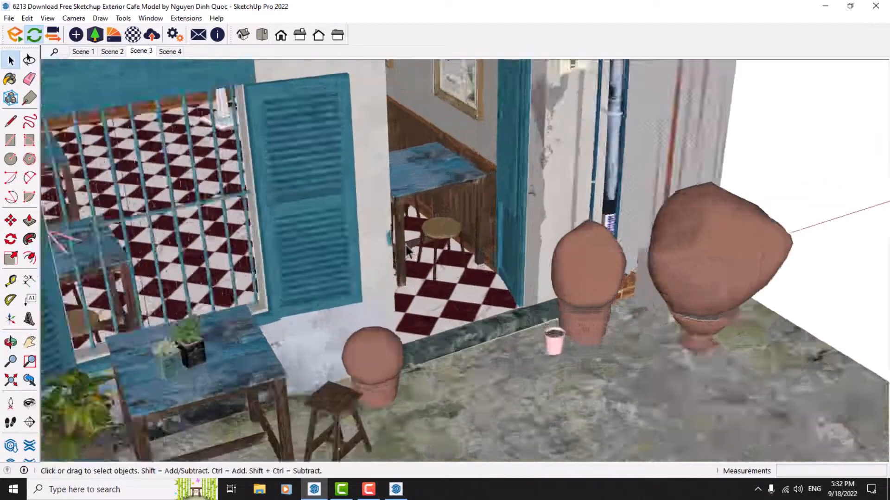
pyautogui.scroll(-6, 458, 350)
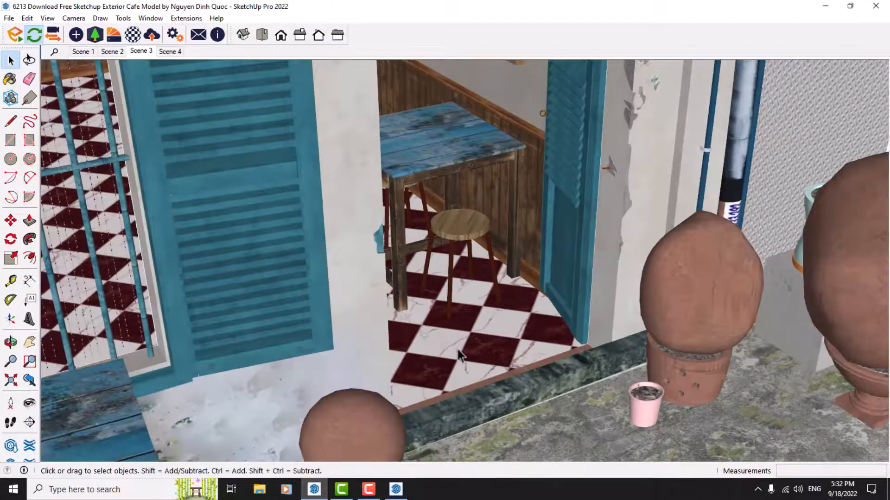
# Switch to Enscape and bring the render camera to a straight frontal view of the café façade
pyautogui.click(406, 498)
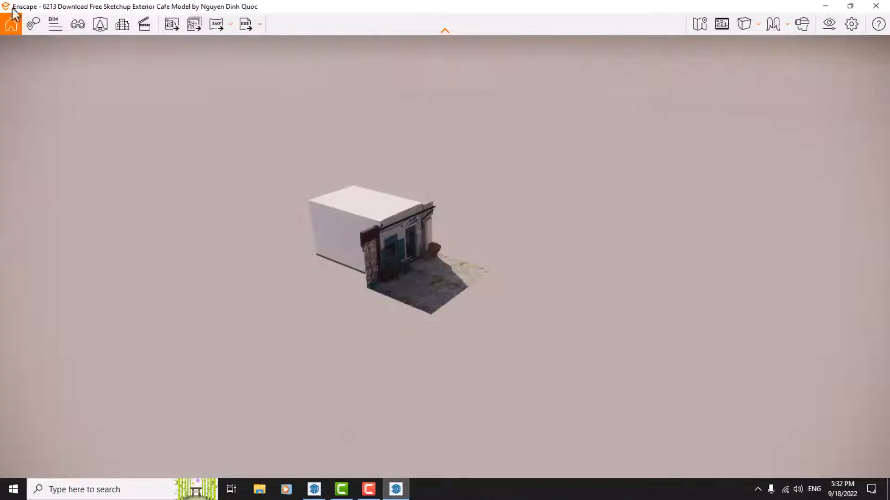
pyautogui.moveTo(418, 301); pyautogui.dragTo(266, 216)
pyautogui.press('w')
pyautogui.press('w')
pyautogui.press('w')
pyautogui.press('s')
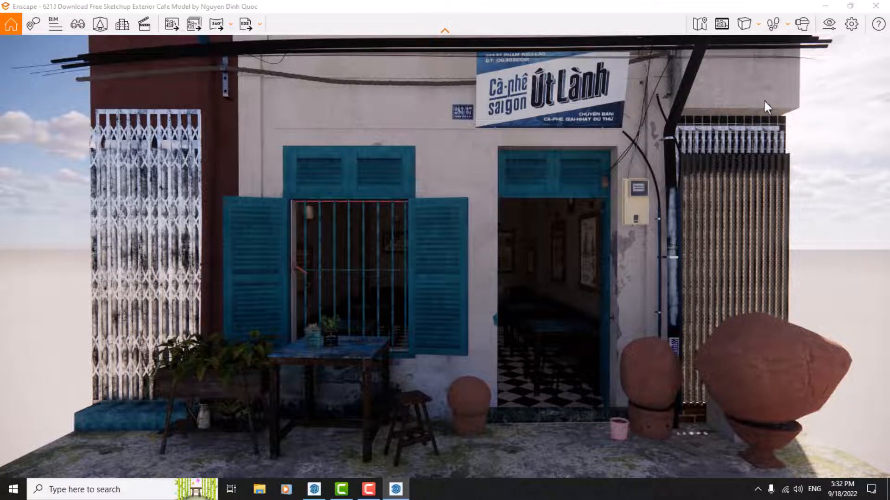
# Turn on the safe frame and position the camera so the whole café front fits inside it
pyautogui.click(721, 24)
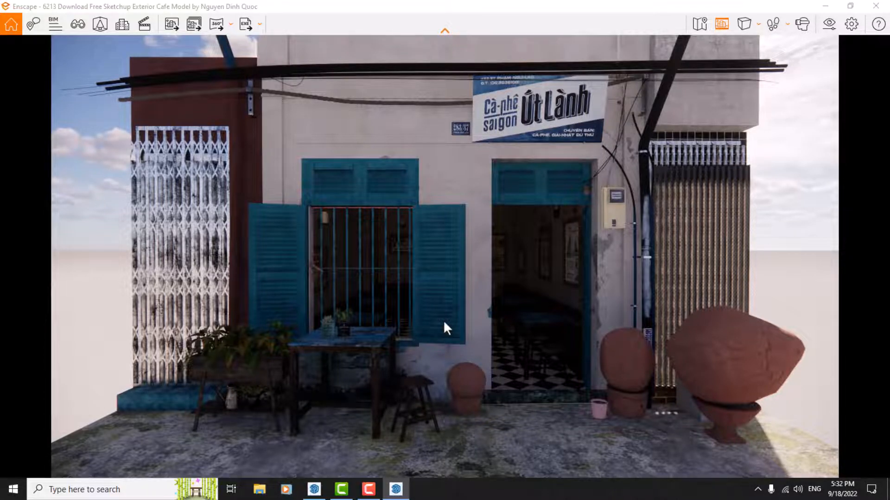
pyautogui.press('d')
pyautogui.press('w')
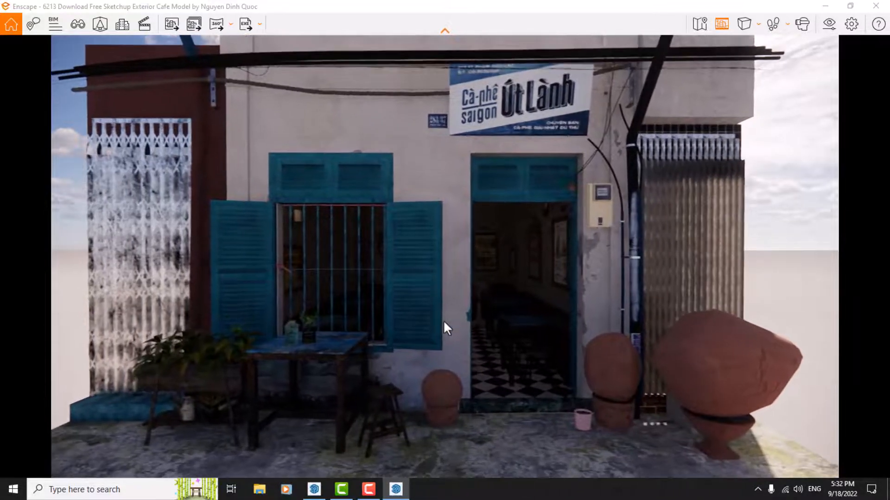
pyautogui.press('s')
pyautogui.press('w')
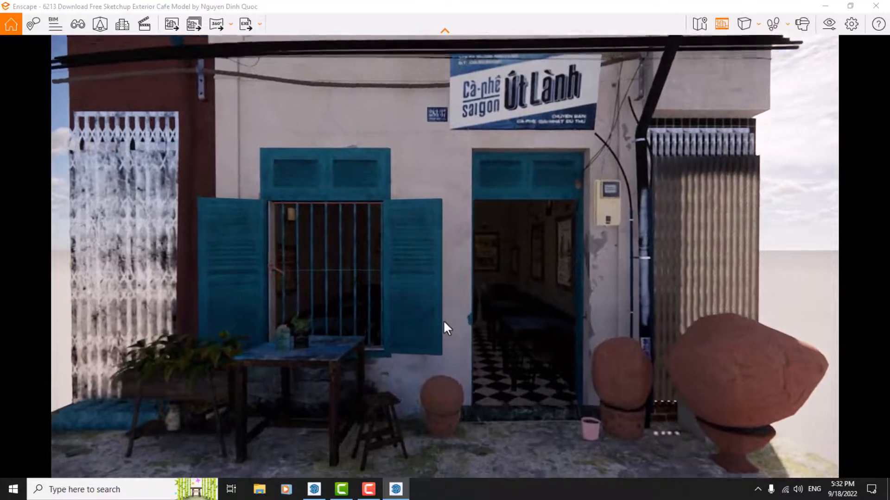
pyautogui.press('s')
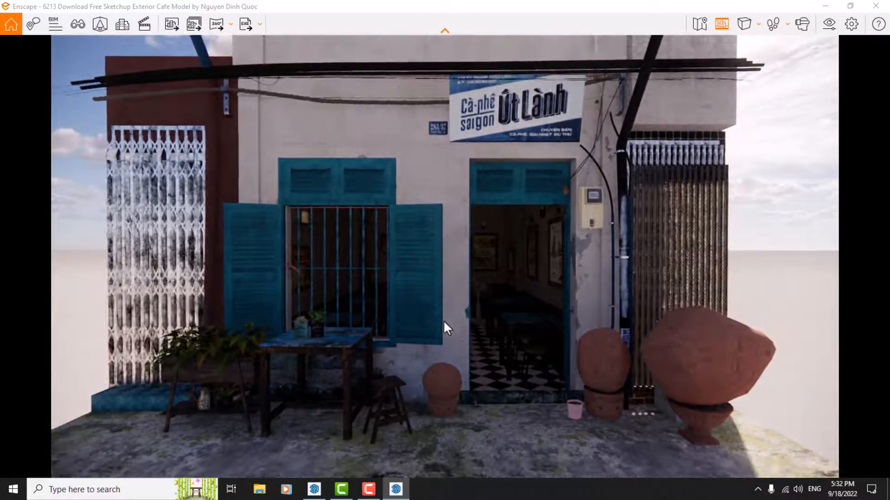
# Set the camera's horizontal field of view to 54° in the visual settings
pyautogui.click(828, 24)
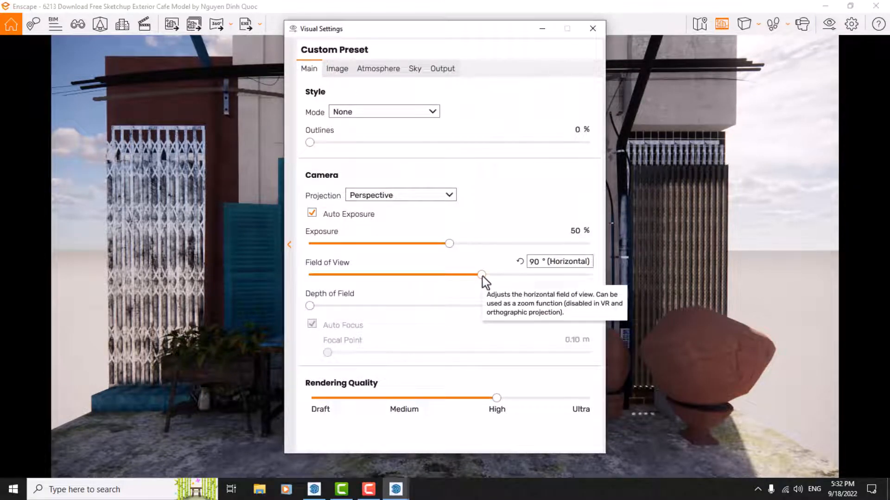
pyautogui.moveTo(482, 276); pyautogui.dragTo(407, 275)
pyautogui.click(534, 262)
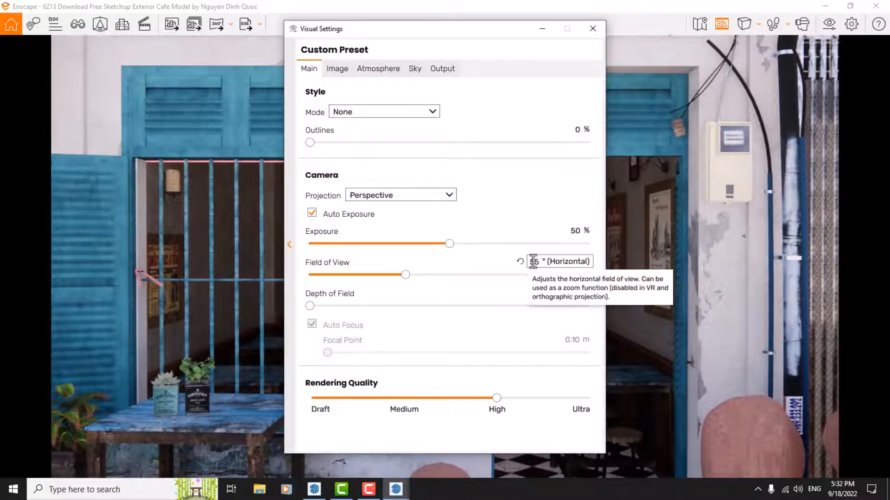
pyautogui.write('60')
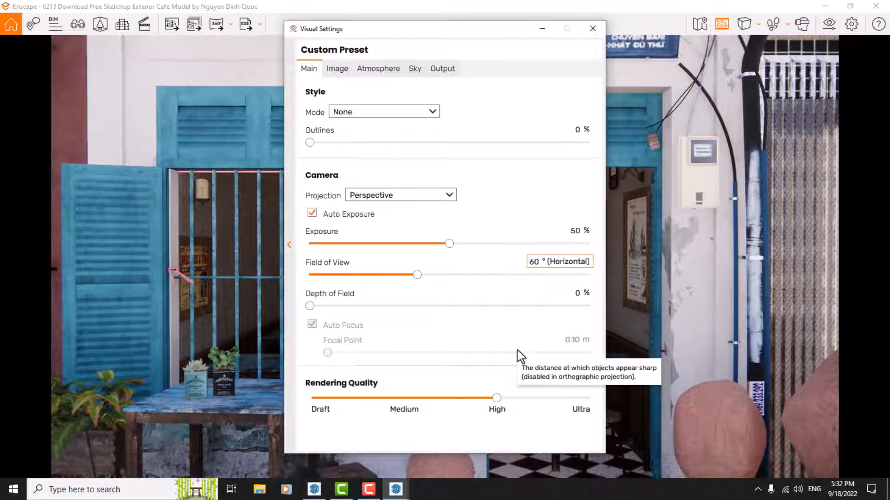
pyautogui.doubleClick(537, 262)
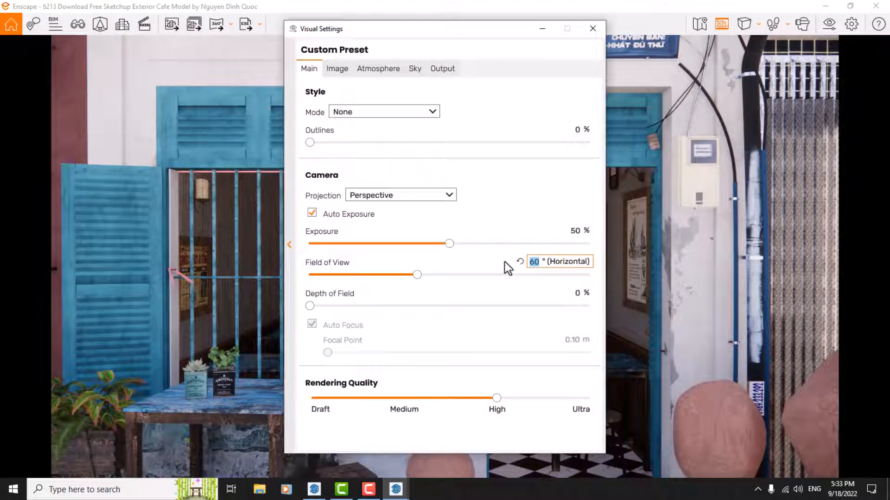
pyautogui.write('54')
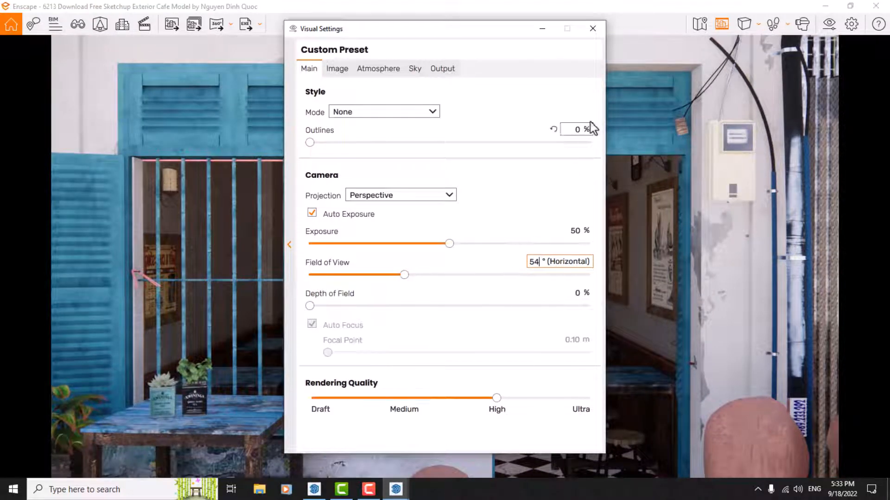
pyautogui.click(593, 28)
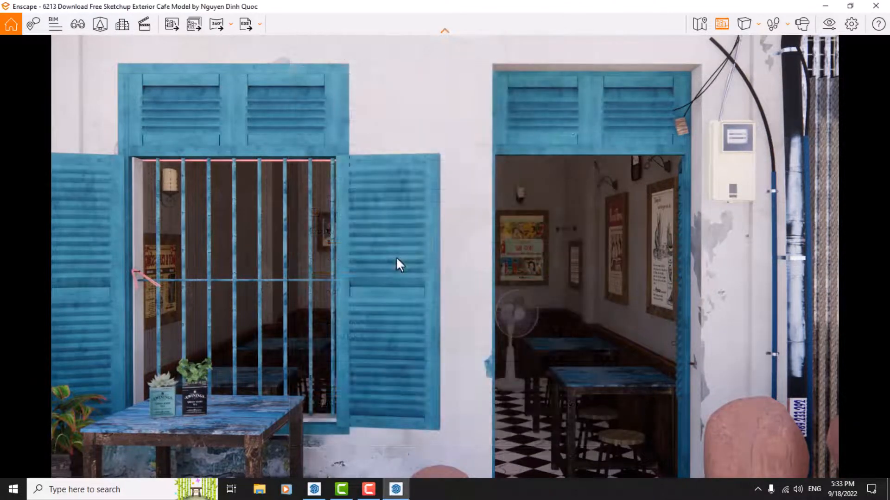
# Shift the camera slightly sideways along the façade and switch the projection to Two-Point
pyautogui.press('a')
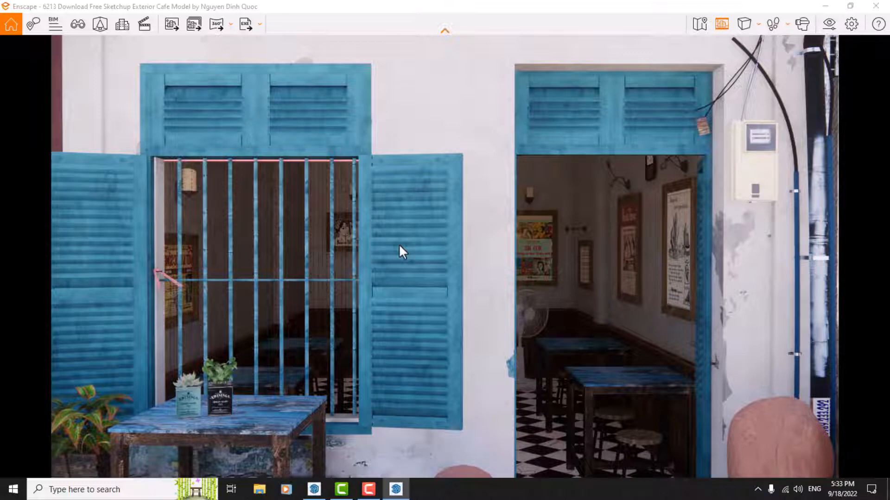
pyautogui.click(752, 30)
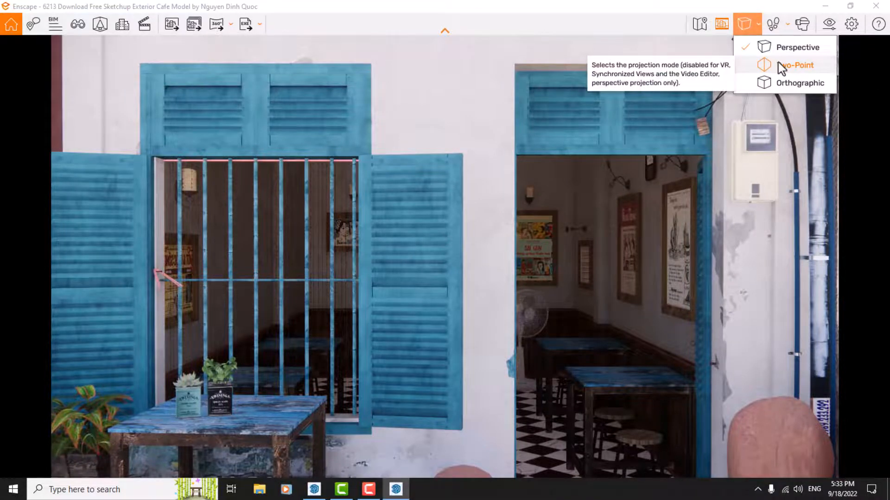
pyautogui.click(778, 64)
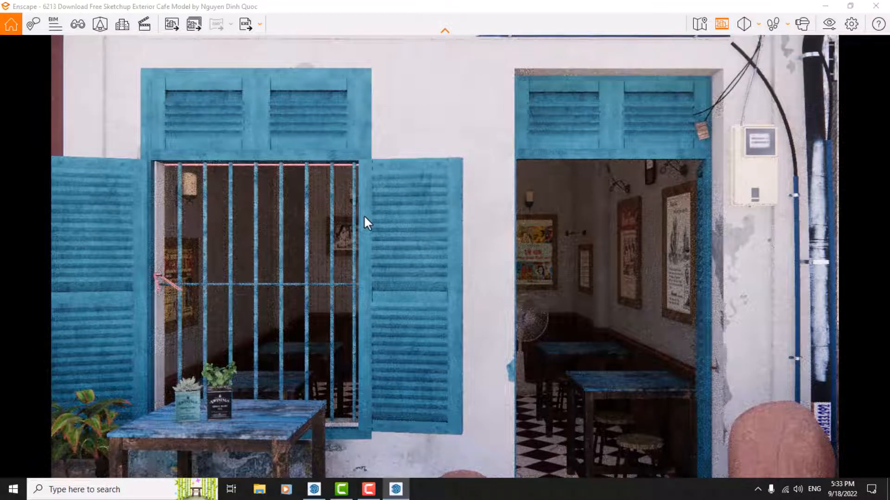
# Switch to fly mode, then raise the camera and back it away to frame the shuttered window and doorway
pyautogui.press('space')
pyautogui.press('e')
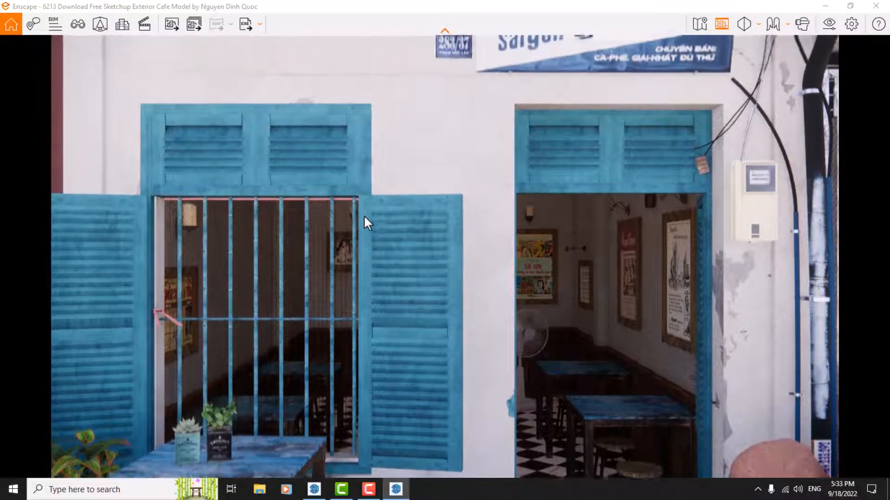
pyautogui.press('q')
pyautogui.press('e')
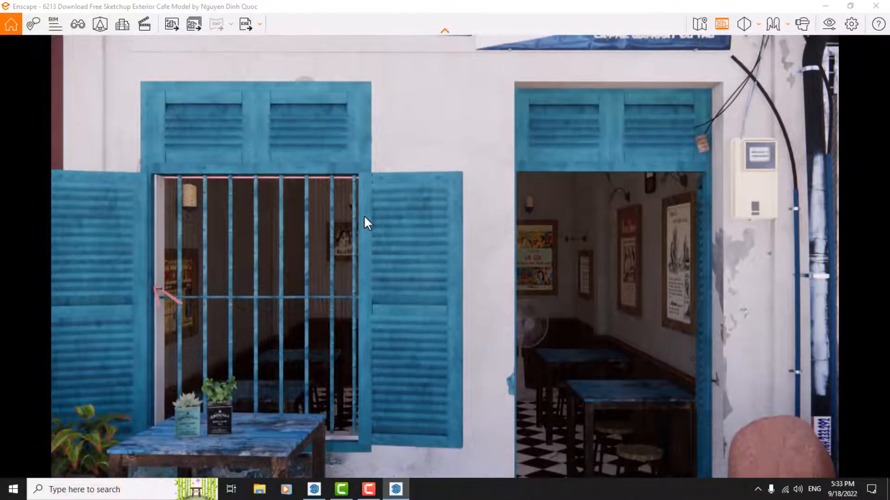
pyautogui.press('s')
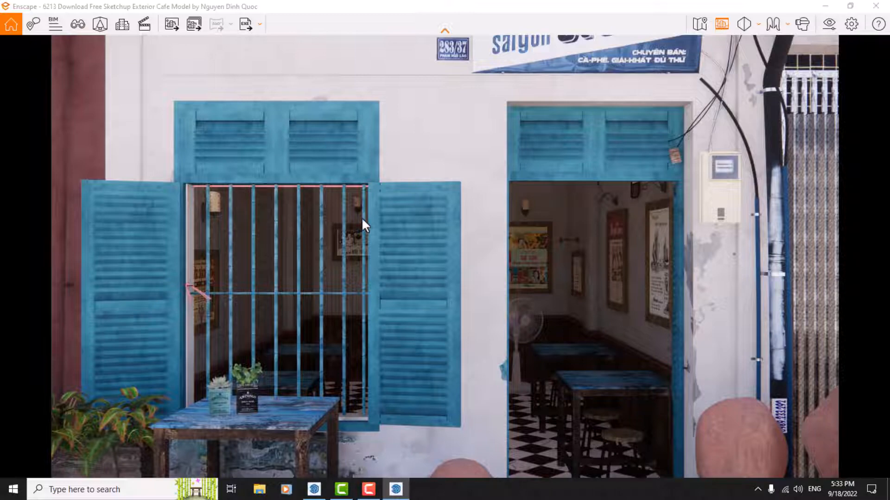
# Adjust the time of day so sunlight falls across the façade and the shutters cast shadows on the wall
pyautogui.moveTo(362, 219)
pyautogui.keyDown('shift'); pyautogui.mouseDown(button='right')
pyautogui.moveTo(229, 218)
pyautogui.moveTo(405, 219)
pyautogui.moveTo(346, 218)
pyautogui.mouseUp(button='right'); pyautogui.keyUp('shift')
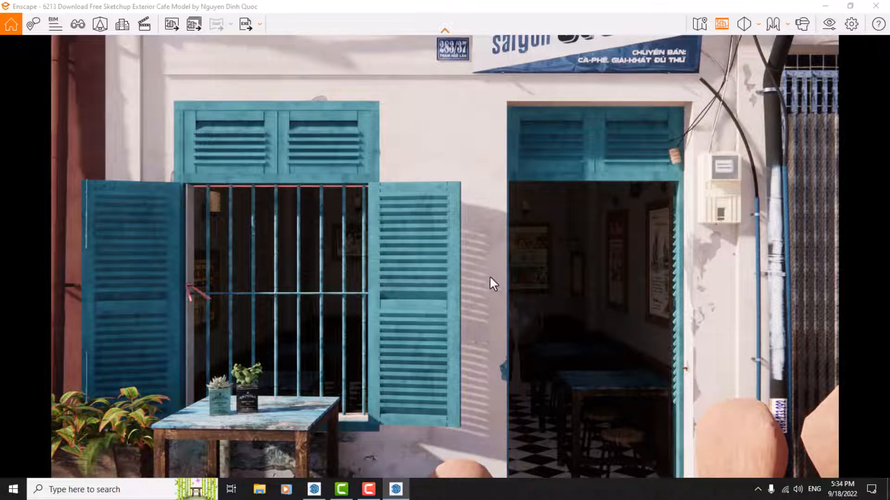
pyautogui.keyDown('shift'); pyautogui.moveTo(490, 264); pyautogui.dragTo(451, 264, button='right'); pyautogui.keyUp('shift')
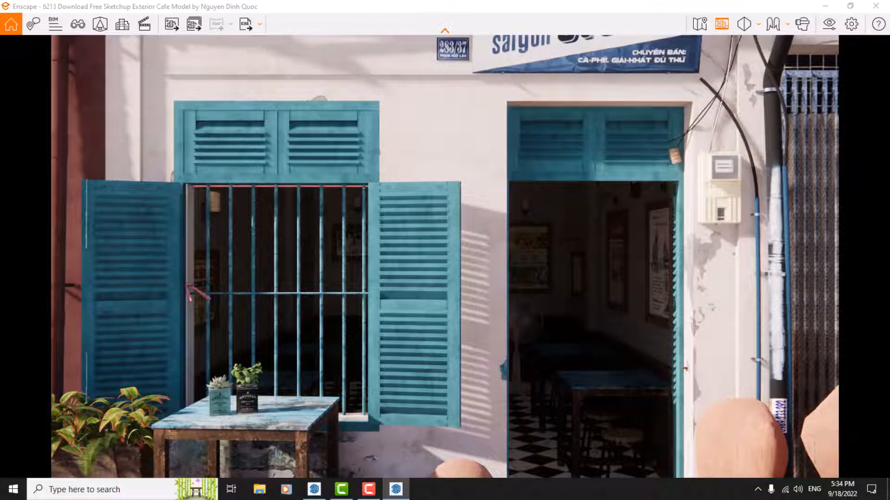
# Set the outlines to 12% and the exposure to 51% in the visual settings
pyautogui.click(827, 25)
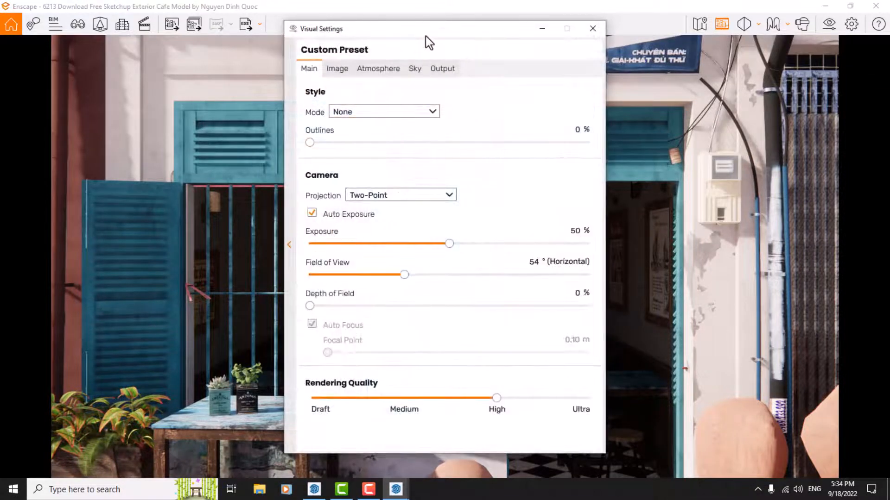
pyautogui.moveTo(425, 35); pyautogui.dragTo(621, 29)
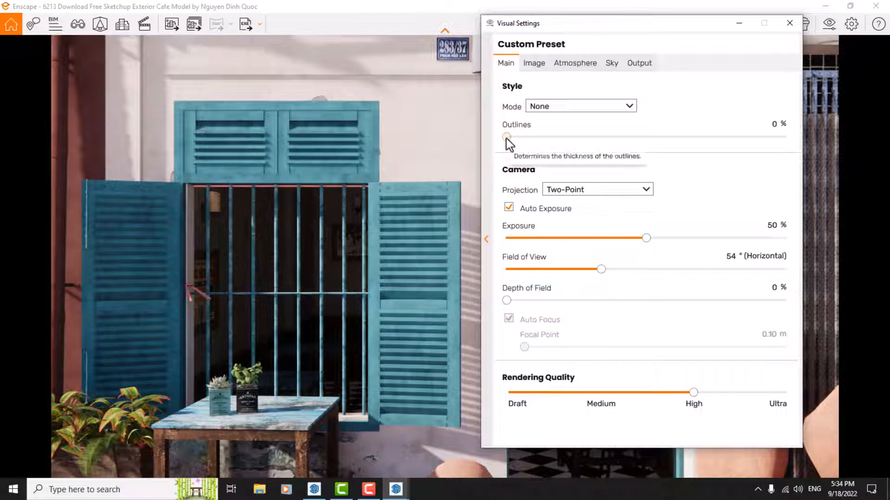
pyautogui.moveTo(507, 137); pyautogui.dragTo(547, 138)
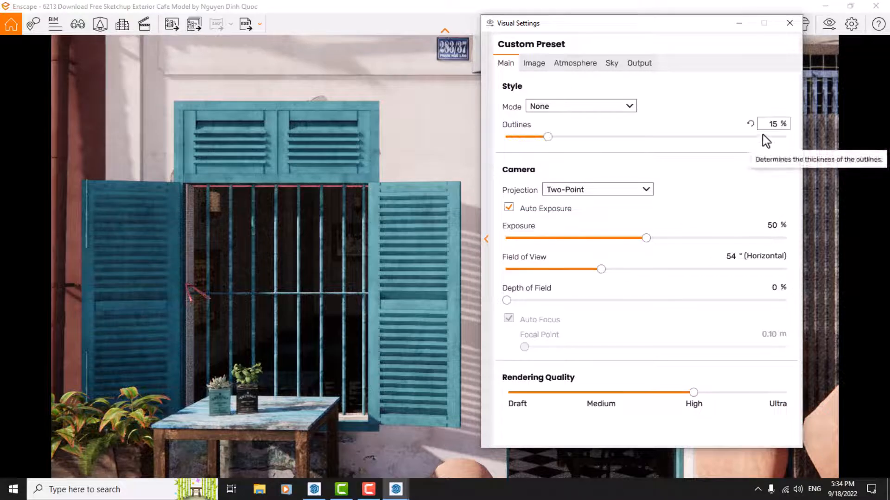
pyautogui.doubleClick(772, 124)
pyautogui.write('1')
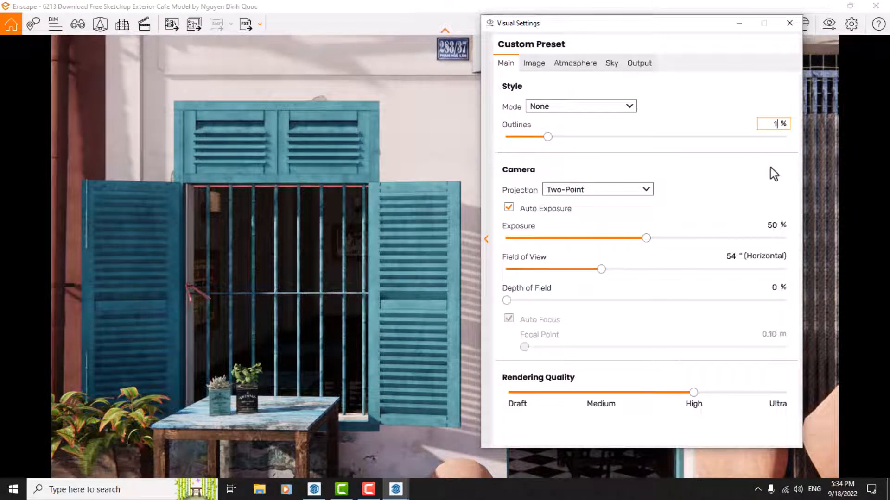
pyautogui.write('2')
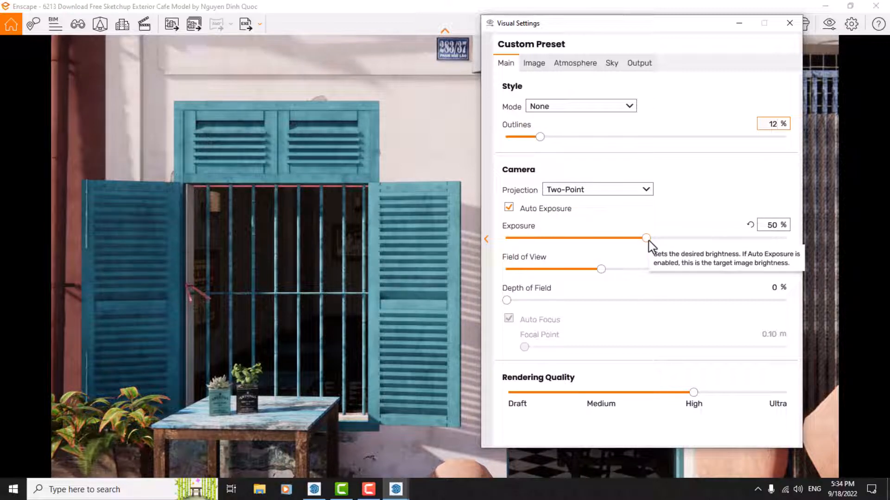
pyautogui.doubleClick(775, 226)
pyautogui.write('5')
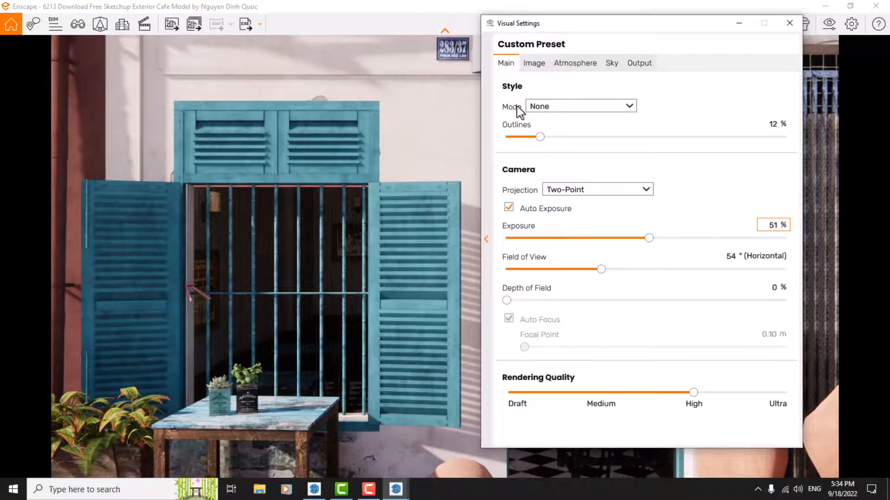
# Set the image corrections to 16% highlights and -16% shadows
pyautogui.click(532, 64)
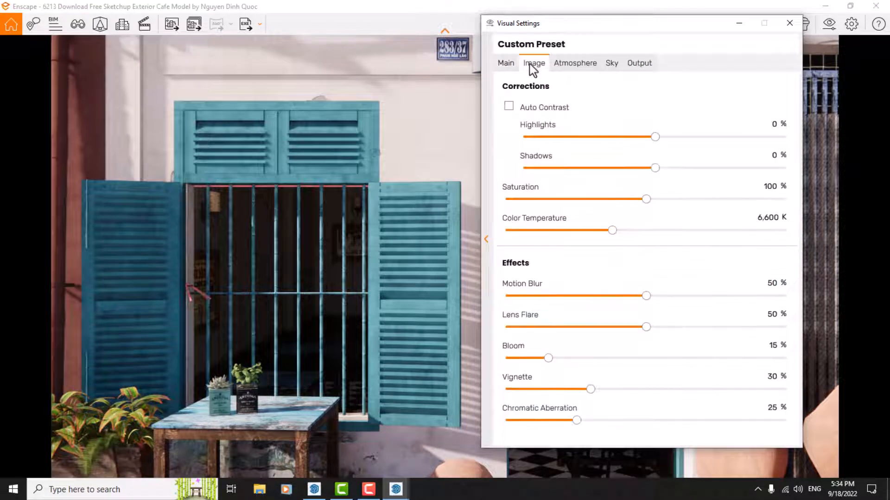
pyautogui.moveTo(616, 24); pyautogui.dragTo(497, 56)
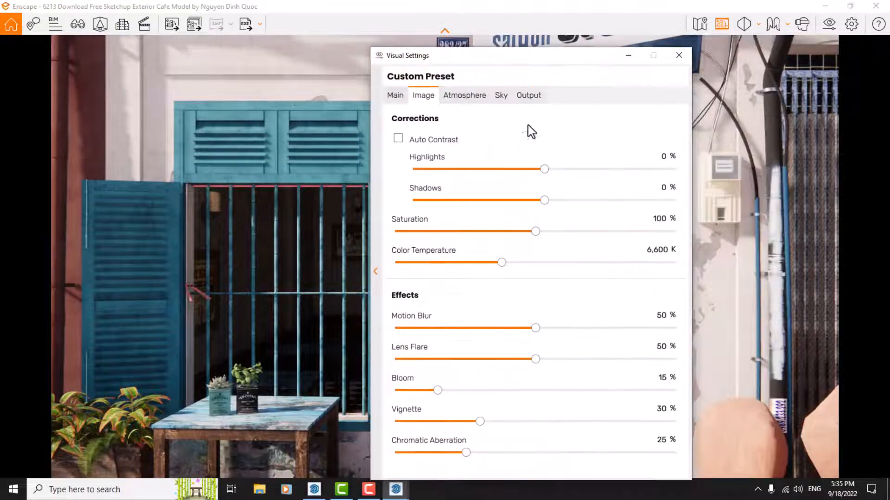
pyautogui.moveTo(546, 168); pyautogui.dragTo(569, 170)
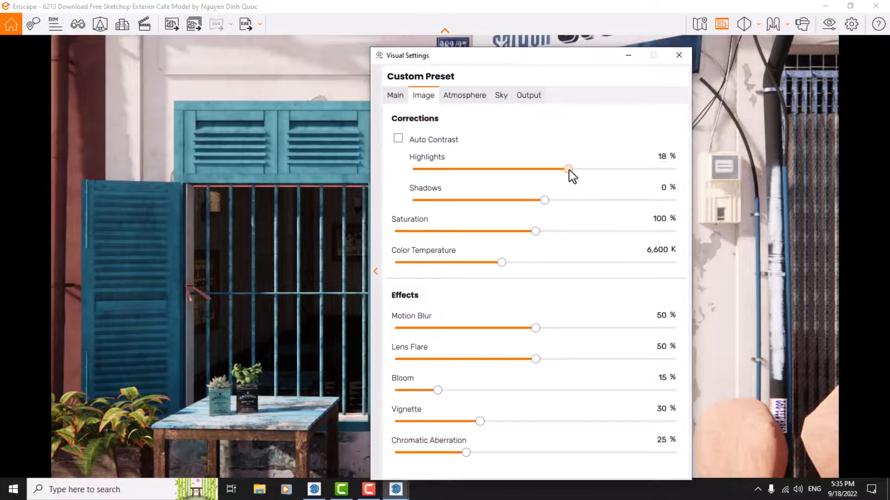
pyautogui.click(660, 157)
pyautogui.write('16')
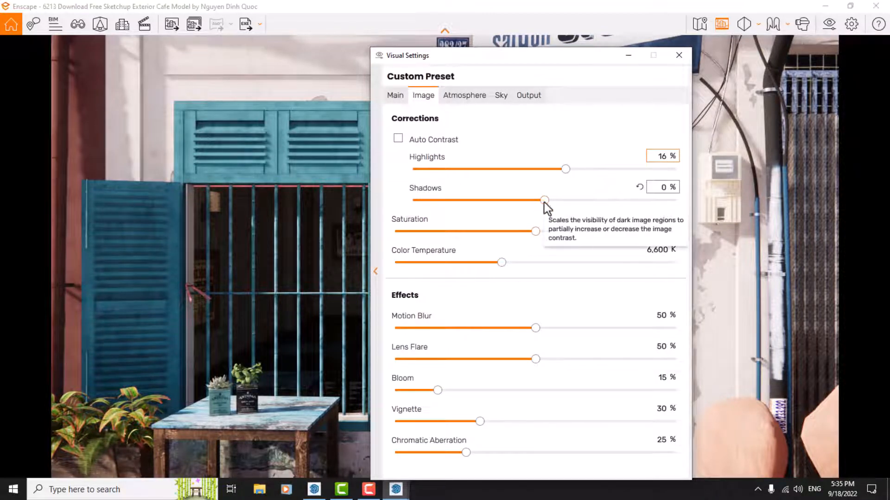
pyautogui.moveTo(544, 202)
pyautogui.mouseDown()
pyautogui.moveTo(516, 202)
pyautogui.moveTo(529, 202)
pyautogui.mouseUp()
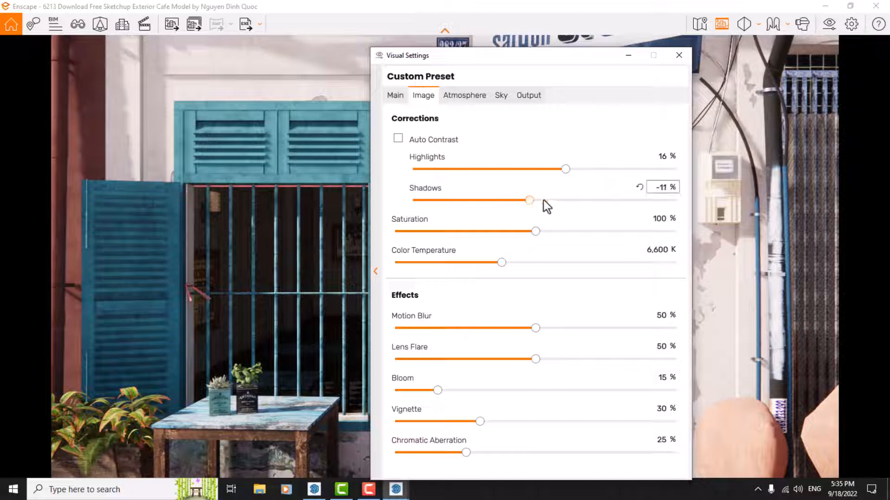
pyautogui.doubleClick(660, 187)
pyautogui.write('-16')
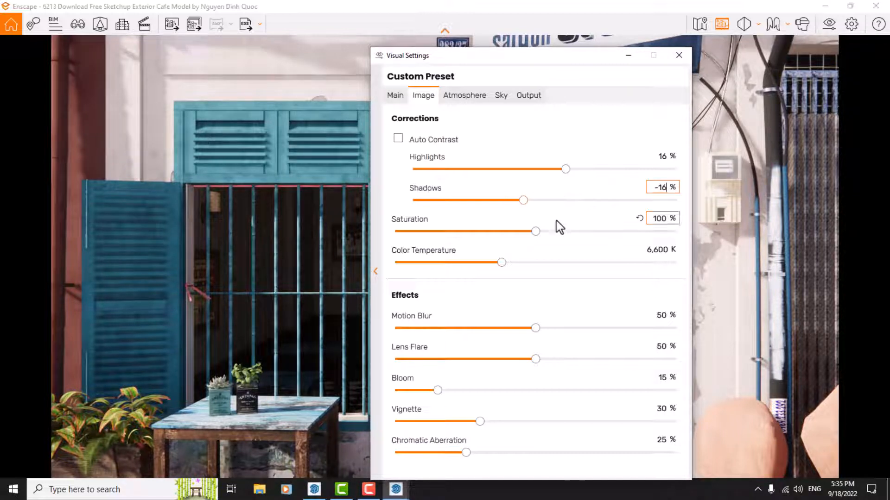
# Set the image saturation to 102% and the color temperature to 5,800 K
pyautogui.doubleClick(662, 219)
pyautogui.write('102')
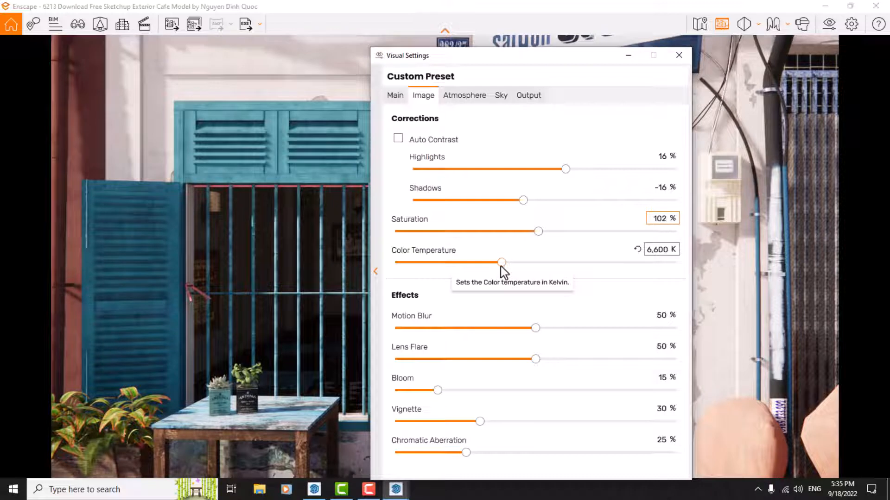
pyautogui.moveTo(501, 266); pyautogui.dragTo(484, 265)
pyautogui.click(666, 250)
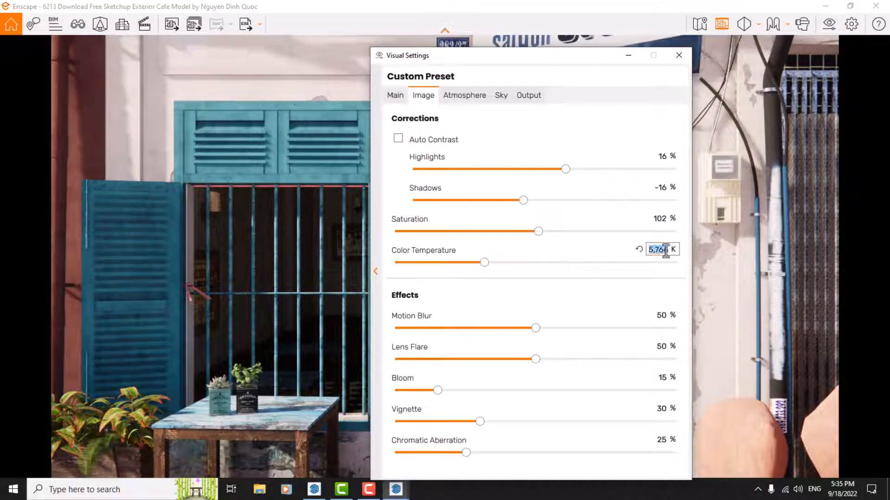
pyautogui.write('5800')
pyautogui.press('Return')
# Set the motion blur to 20%, then hide the visual settings briefly to check the whole façade view
pyautogui.moveTo(535, 328); pyautogui.dragTo(462, 330)
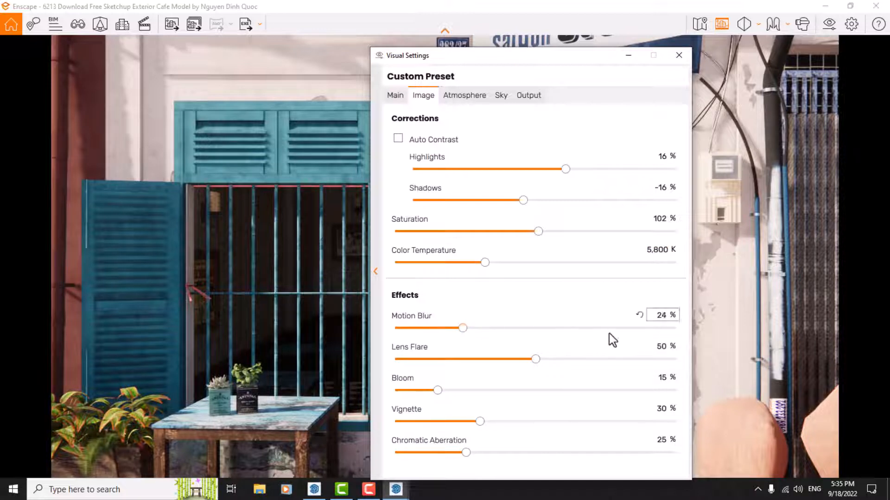
pyautogui.doubleClick(662, 317)
pyautogui.write('20')
pyautogui.click(629, 55)
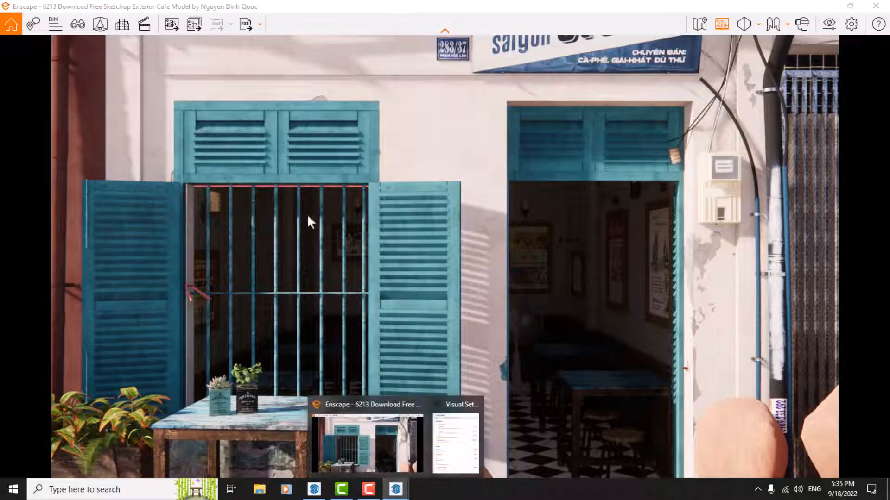
pyautogui.moveTo(395, 489)
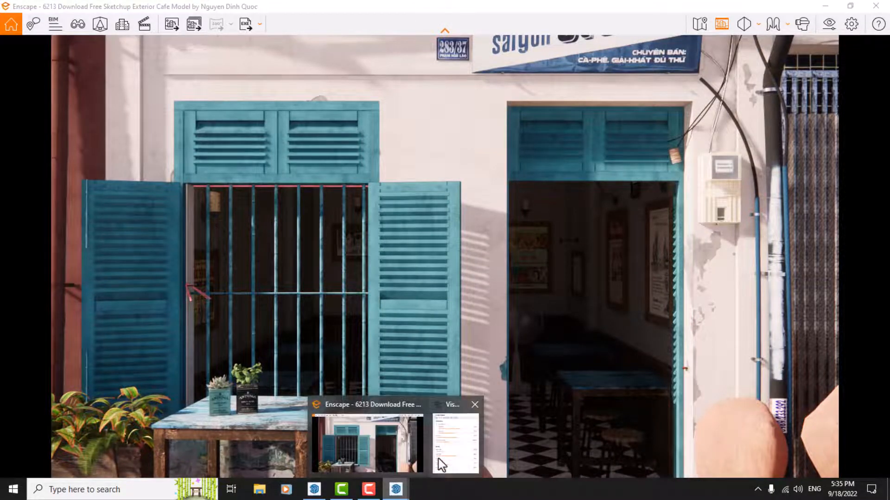
pyautogui.click(438, 459)
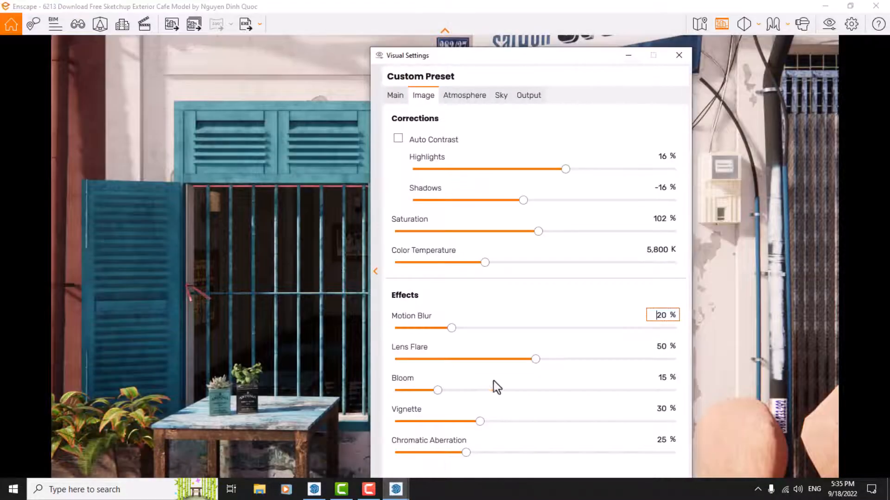
# Set the lens flare effect to 56% and the bloom to 4%
pyautogui.click(562, 359)
pyautogui.doubleClick(659, 347)
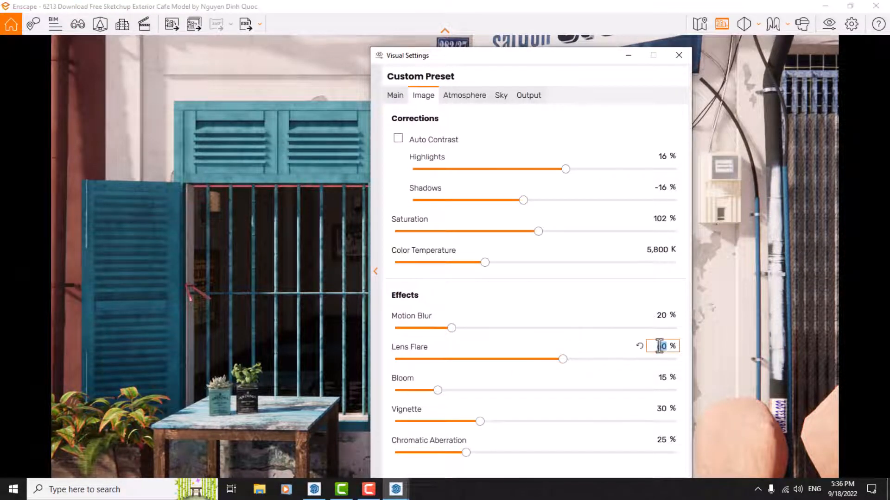
pyautogui.write('56')
pyautogui.press('Return')
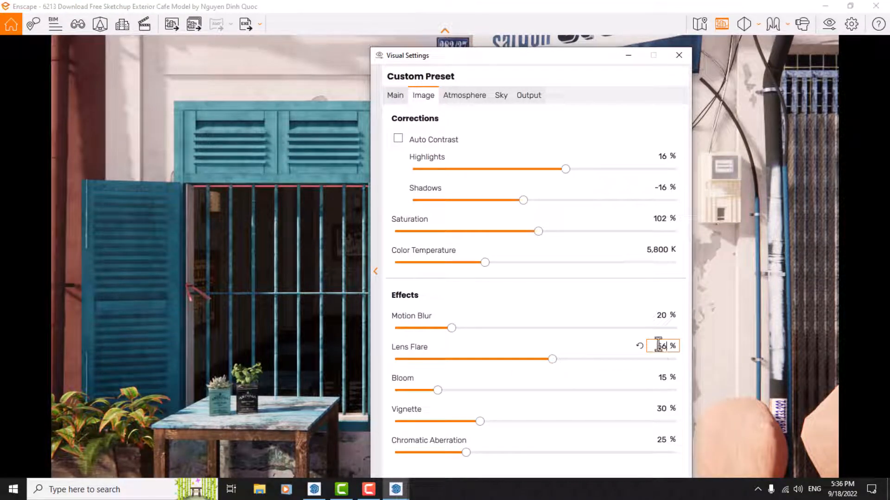
pyautogui.doubleClick(663, 378)
pyautogui.write('4')
pyautogui.press('Return')
# Set the chromatic aberration to 8% and the vignette to 34%
pyautogui.doubleClick(663, 440)
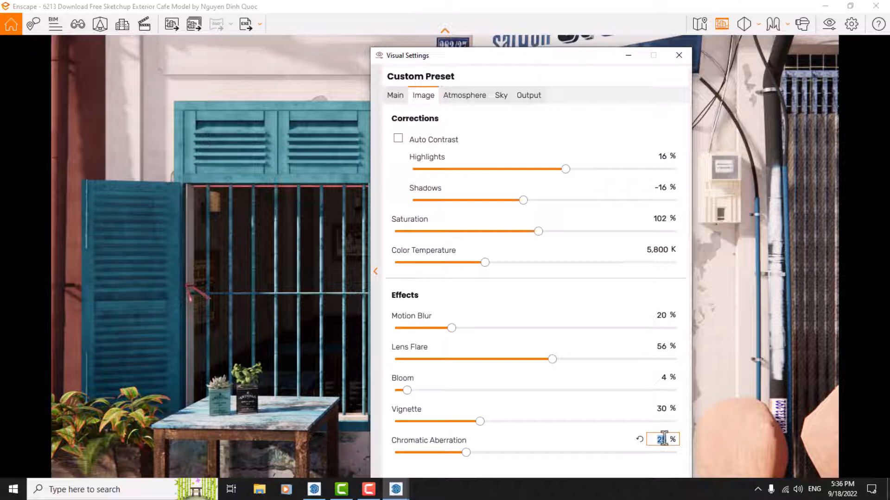
pyautogui.write('8')
pyautogui.press('Return')
pyautogui.doubleClick(664, 408)
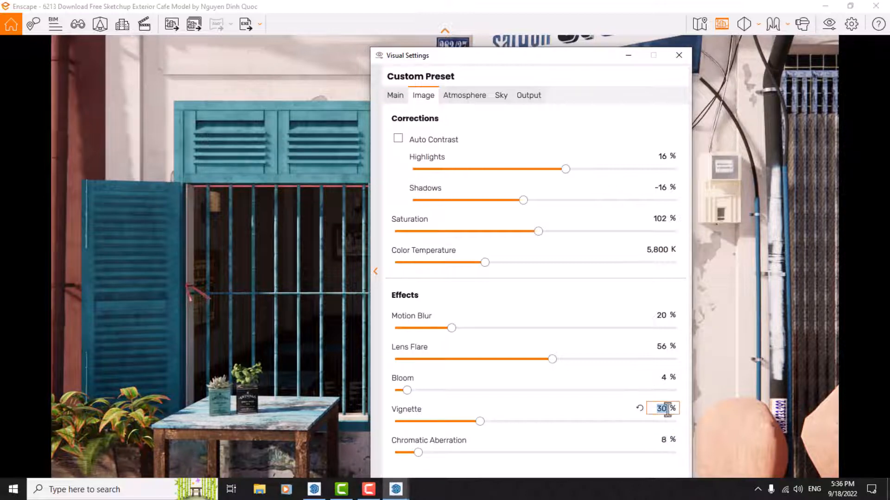
pyautogui.write('34')
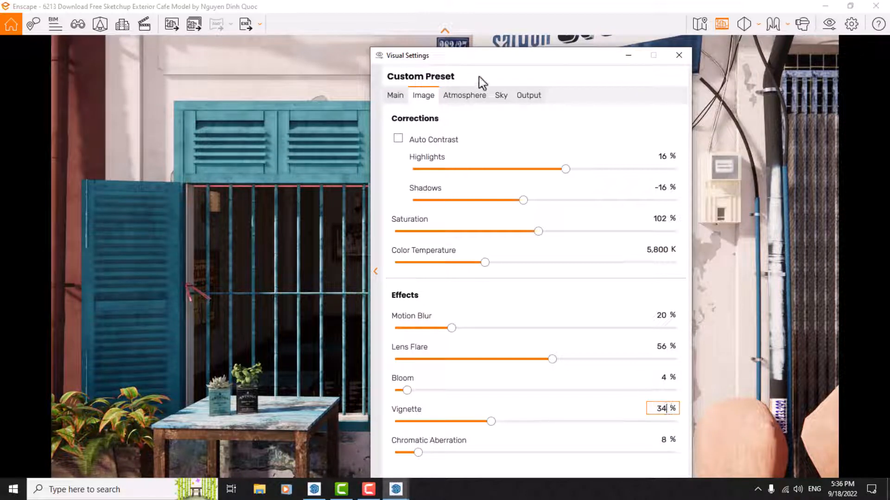
# In the atmosphere settings, set the fog intensity to 0% and the sun brightness to 86%
pyautogui.click(472, 91)
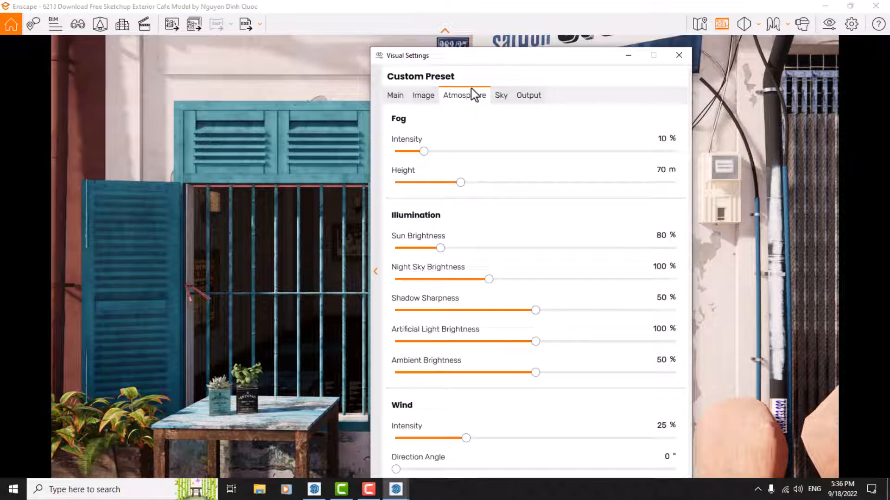
pyautogui.doubleClick(666, 137)
pyautogui.write('0')
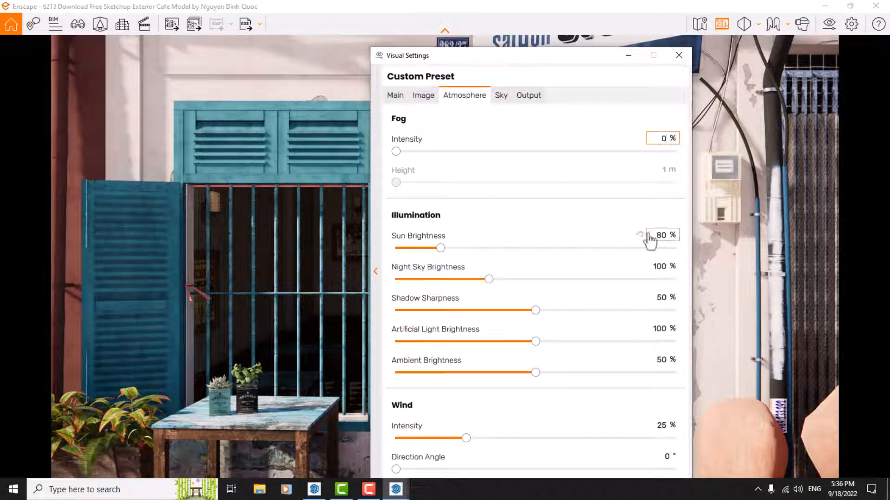
pyautogui.doubleClick(661, 235)
pyautogui.write('86')
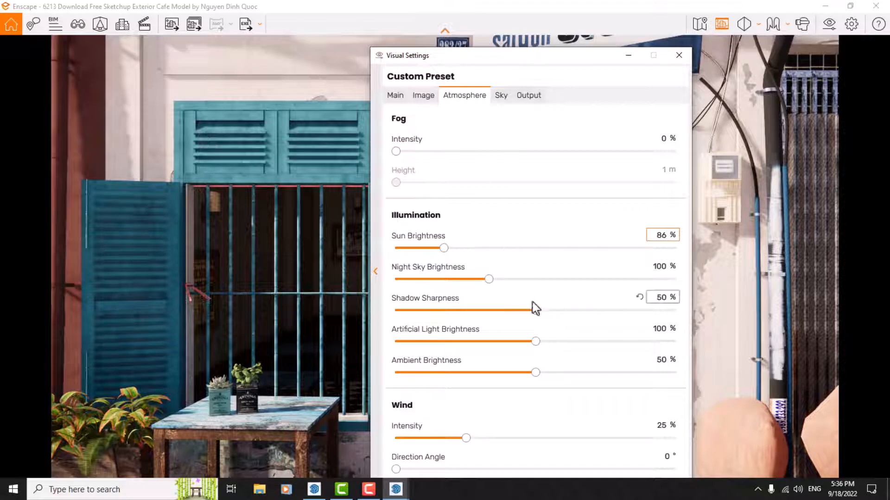
# Set the shadow sharpness to 86% and the artificial light brightness to 134%
pyautogui.click(661, 297)
pyautogui.write('66')
pyautogui.doubleClick(661, 298)
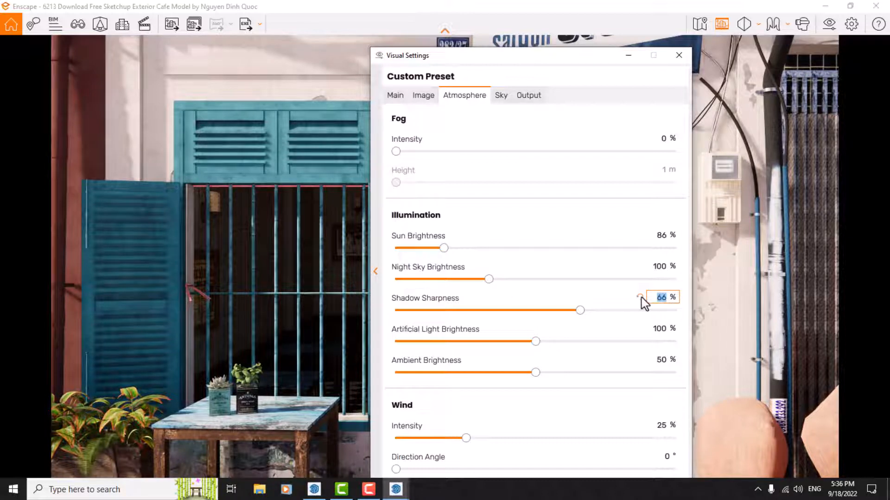
pyautogui.write('86')
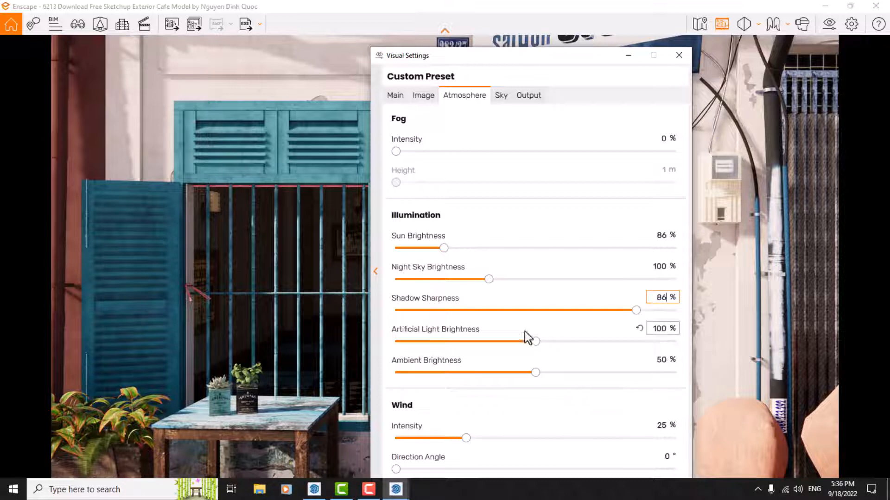
pyautogui.doubleClick(658, 329)
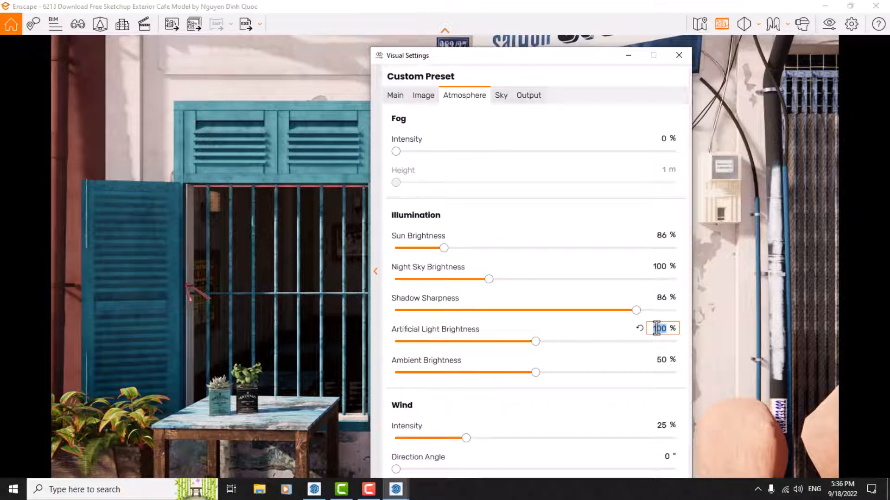
pyautogui.write('134')
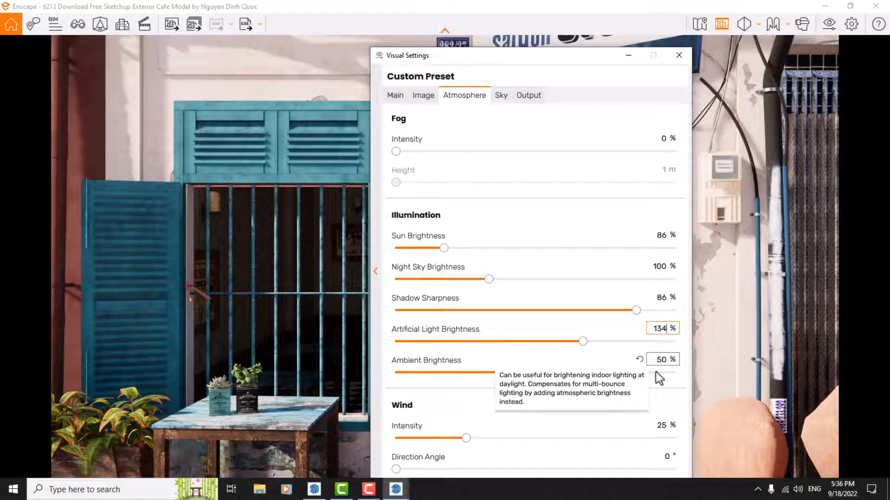
# Set the ambient brightness to 64% and the wind intensity to 0%
pyautogui.doubleClick(662, 360)
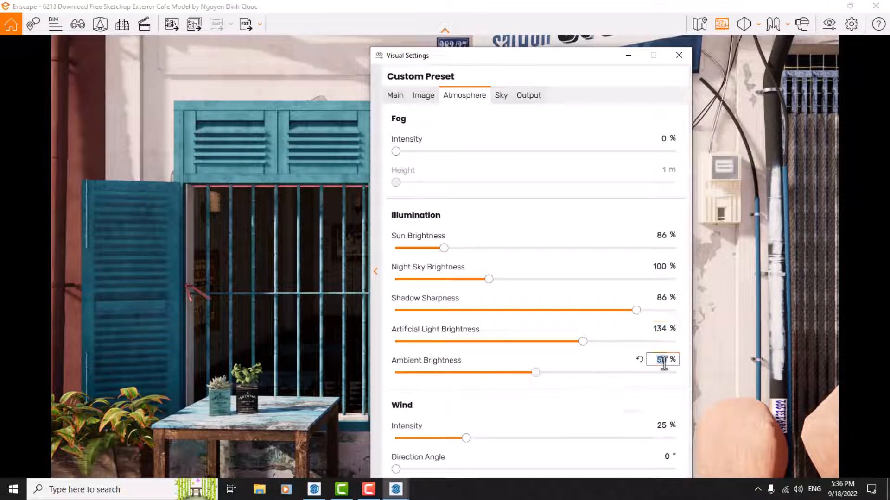
pyautogui.write('7')
pyautogui.press('Return')
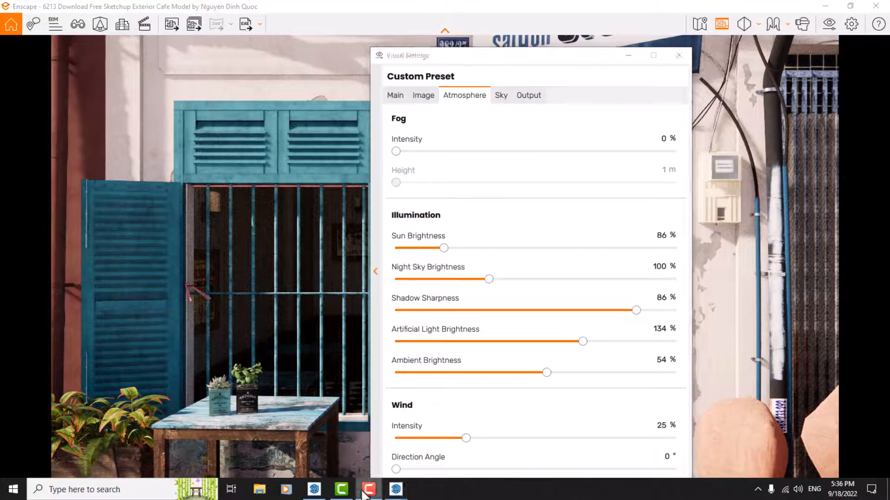
pyautogui.click(366, 491)
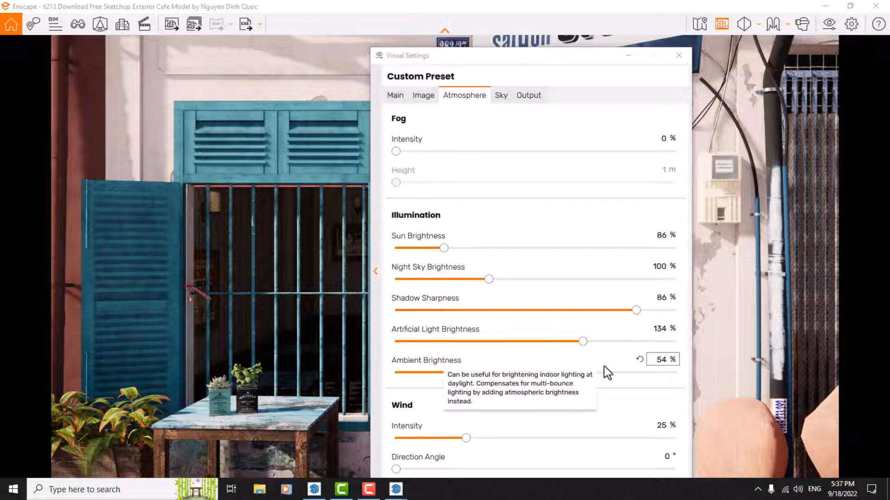
pyautogui.click(658, 363)
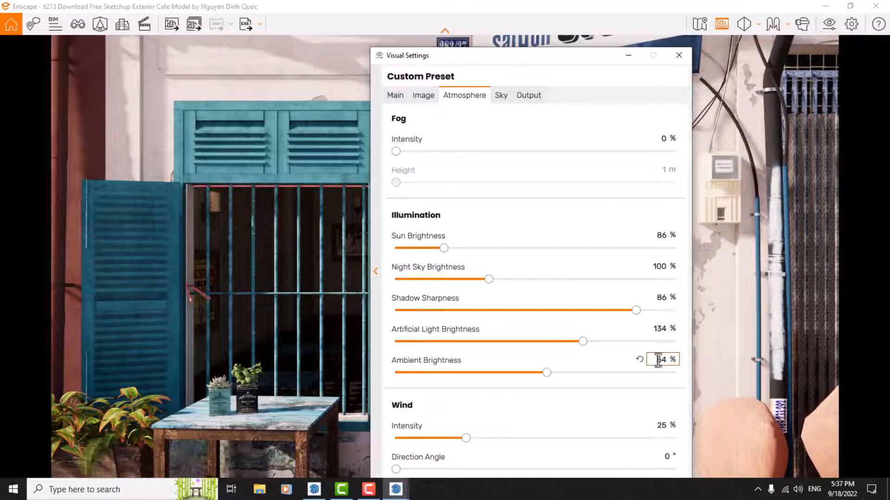
pyautogui.moveTo(655, 361); pyautogui.dragTo(675, 363)
pyautogui.write('6')
pyautogui.press('Return')
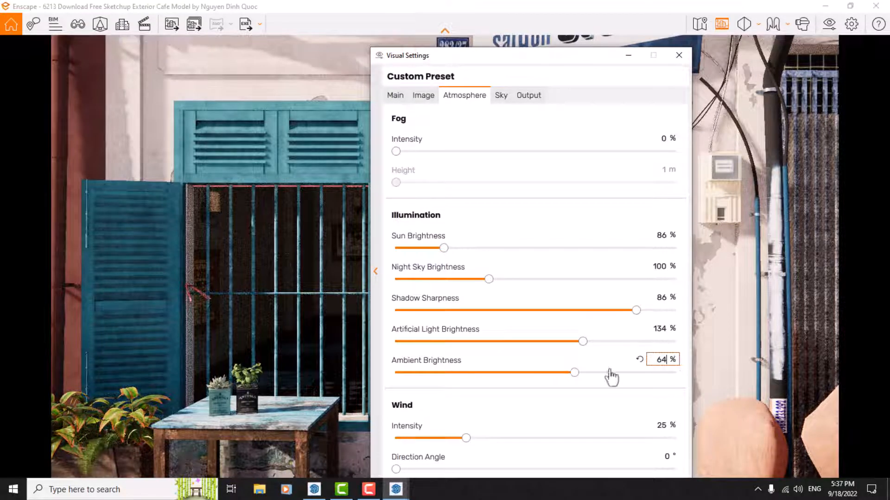
pyautogui.doubleClick(663, 423)
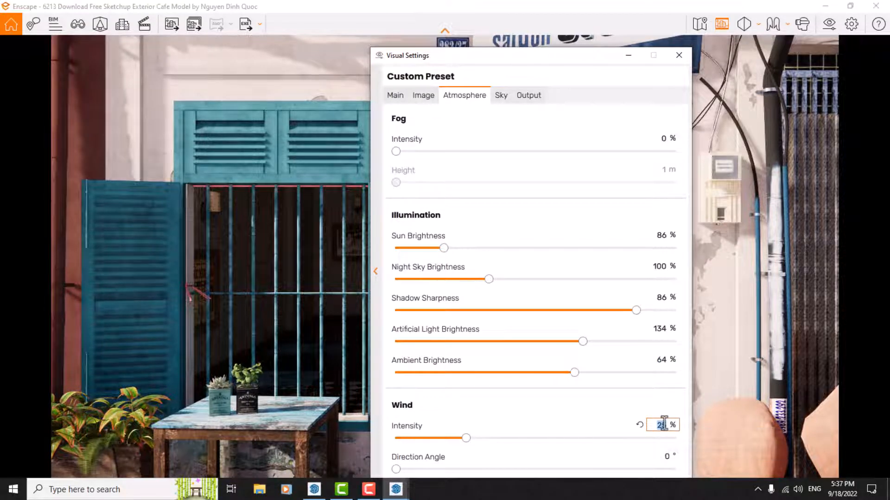
pyautogui.write('0')
# In the sky settings, set the cloud density to 34%
pyautogui.click(501, 96)
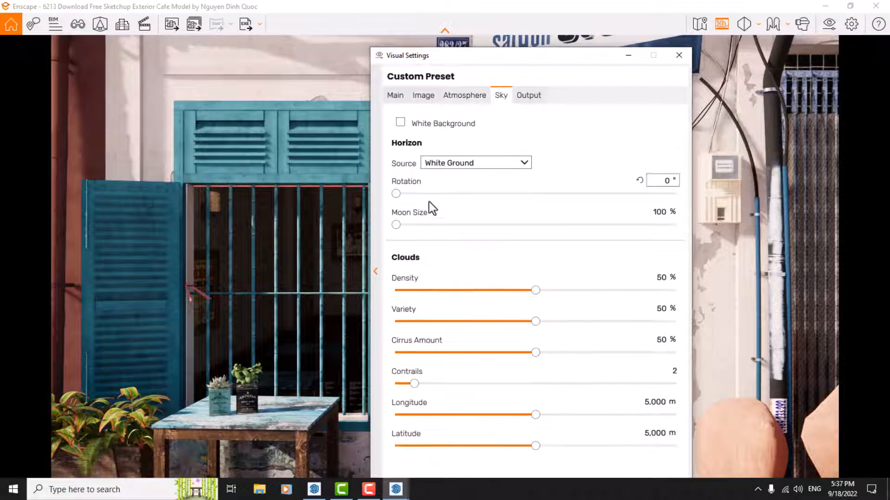
pyautogui.click(664, 277)
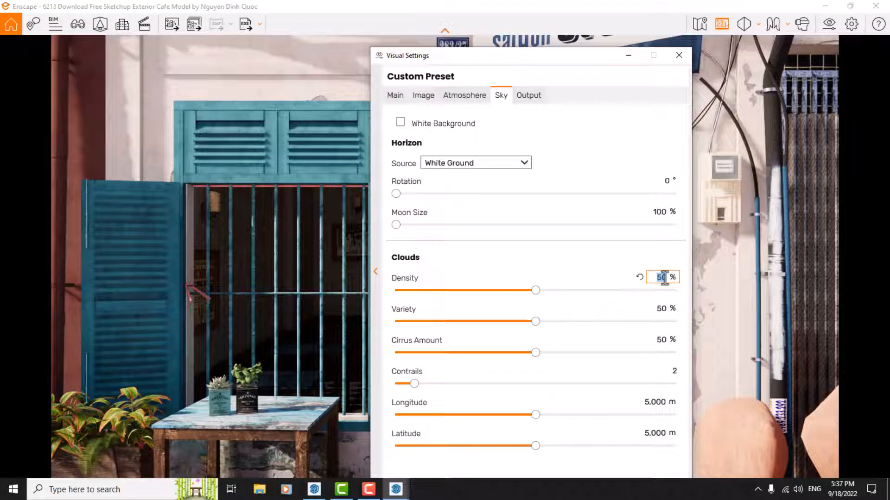
pyautogui.write('34')
pyautogui.press('Return')
# Set the cloud variety to 56% and the cirrus amount to 26%
pyautogui.click(661, 308)
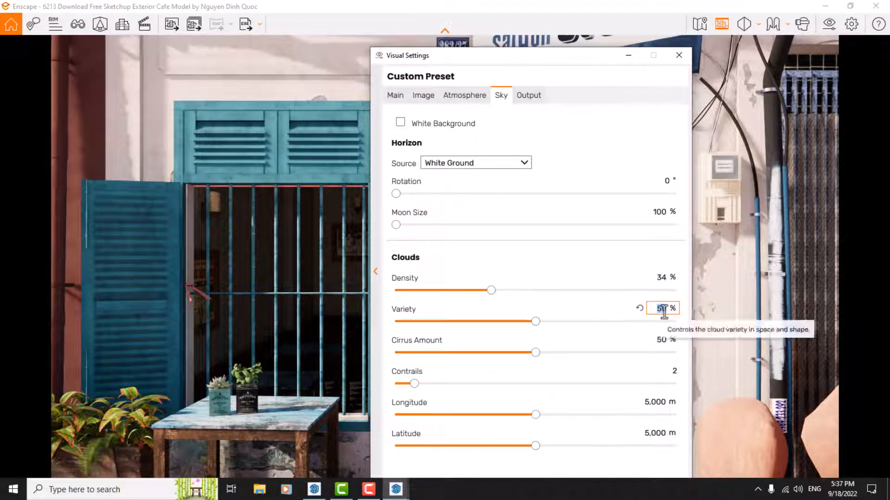
pyautogui.write('56')
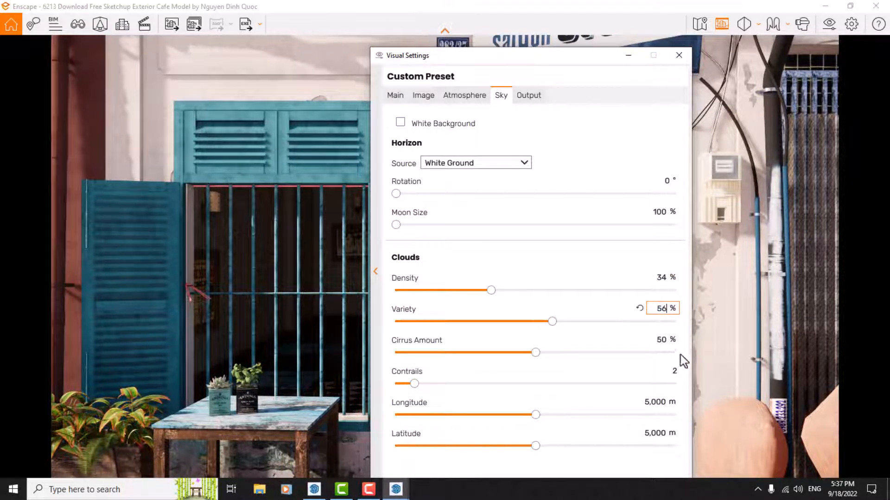
pyautogui.click(662, 340)
pyautogui.write('26')
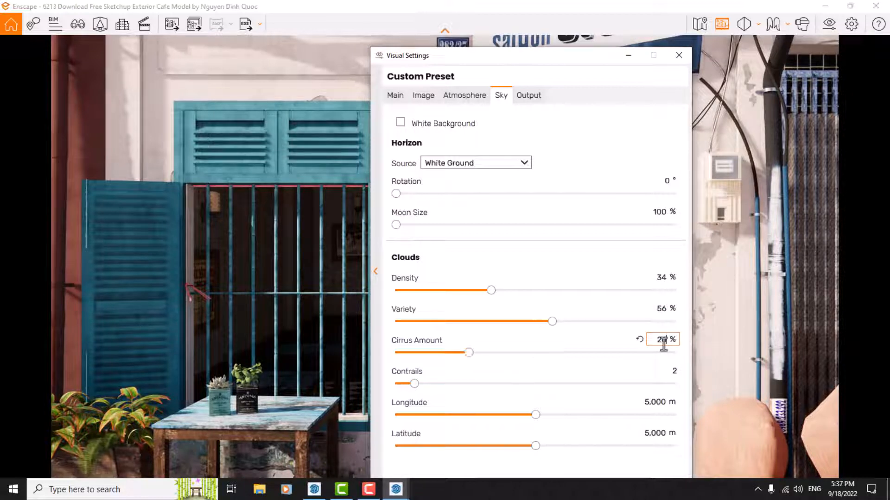
# Set the number of contrails in the cloud settings to 9
pyautogui.click(672, 372)
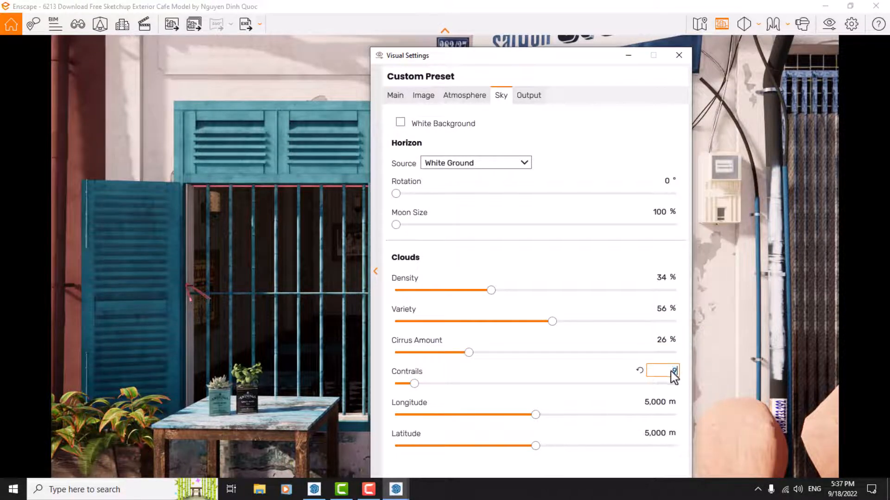
pyautogui.write('9')
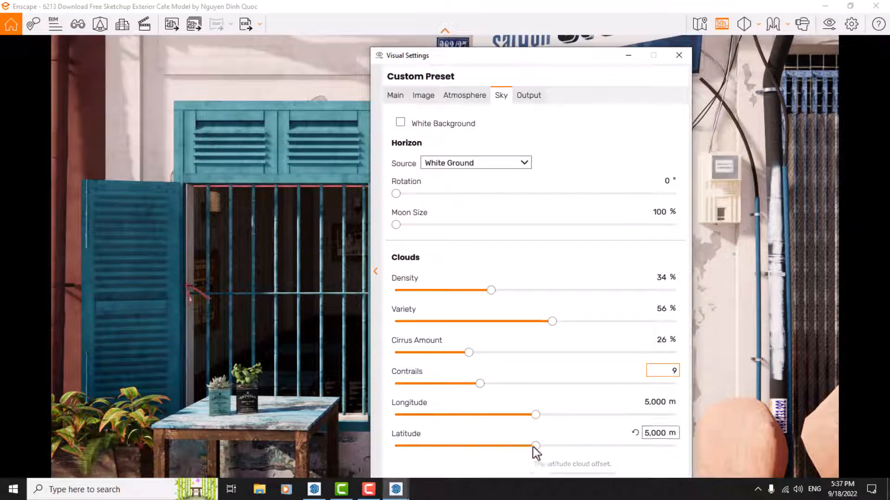
pyautogui.click(609, 414)
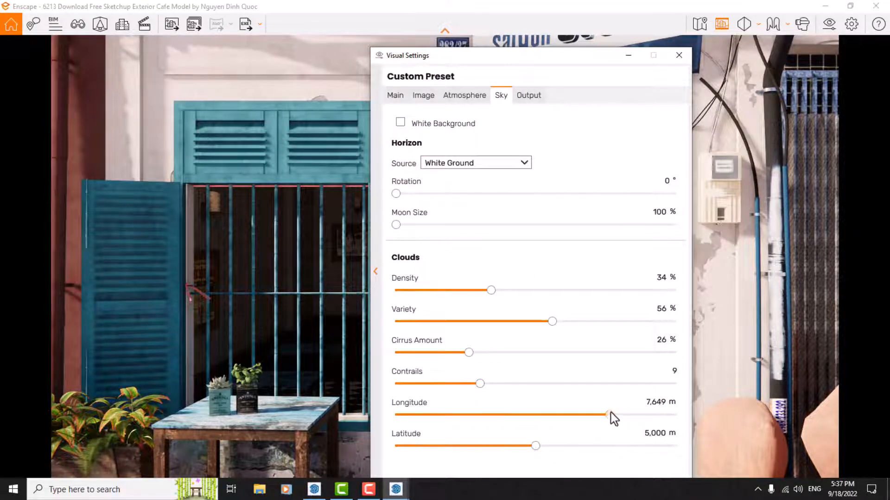
pyautogui.click(570, 414)
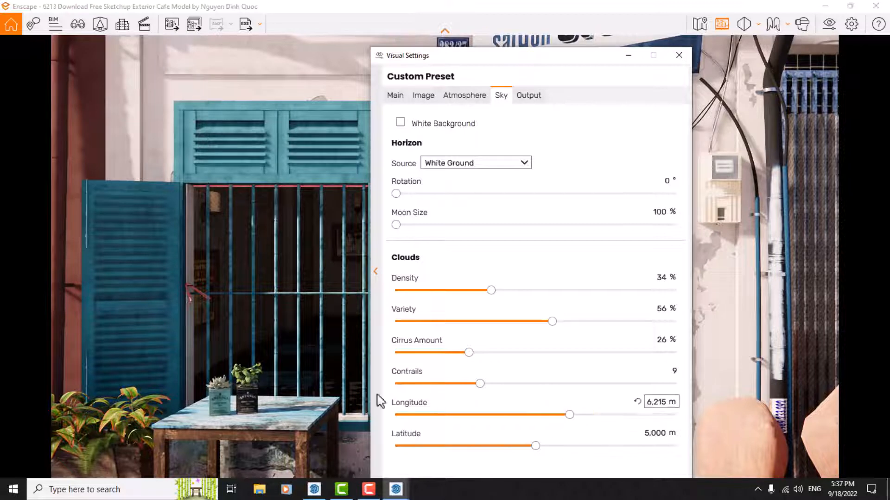
pyautogui.doubleClick(654, 402)
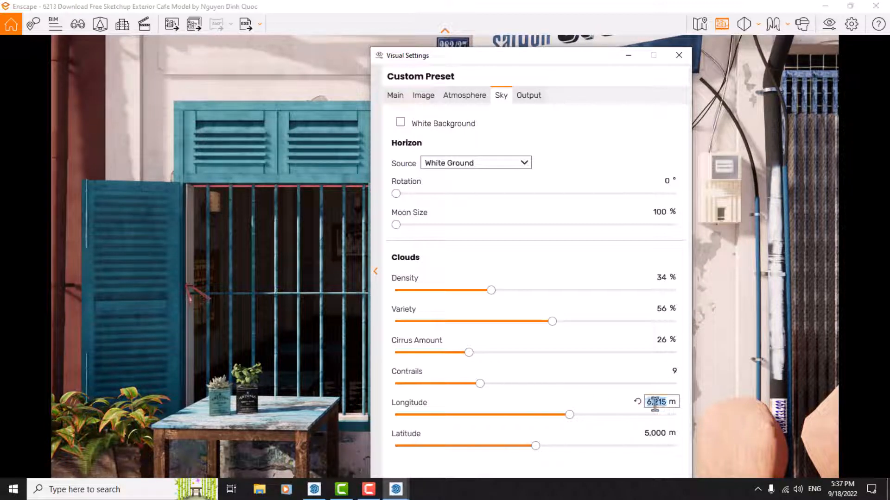
pyautogui.write('5000')
pyautogui.press('Return')
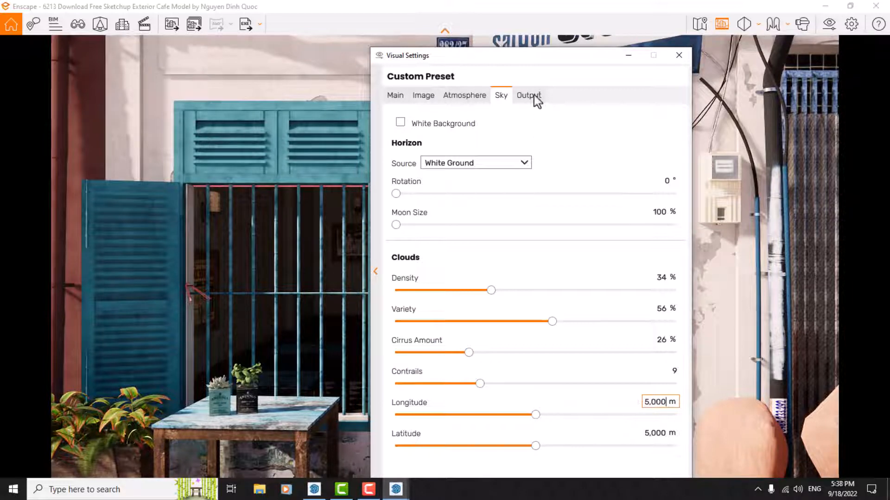
# Check the output settings, close the visual settings, and place the Enscape render window beside the SketchUp model
pyautogui.click(528, 95)
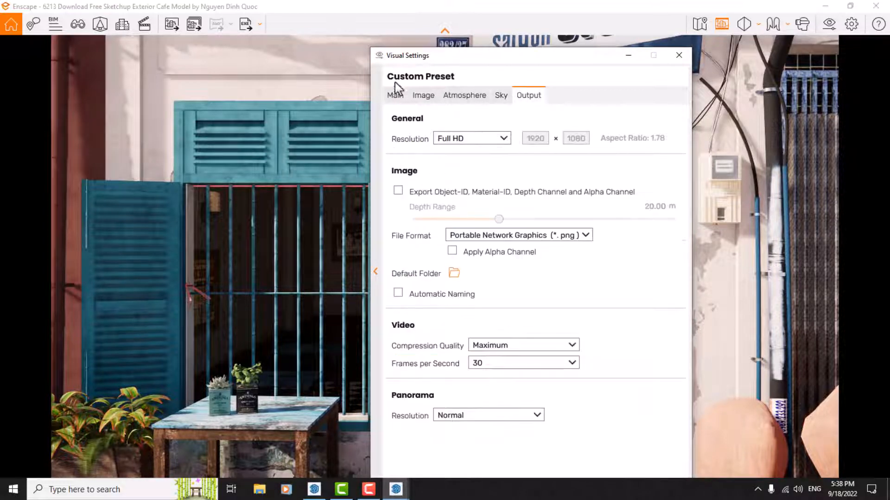
pyautogui.click(395, 95)
pyautogui.click(678, 56)
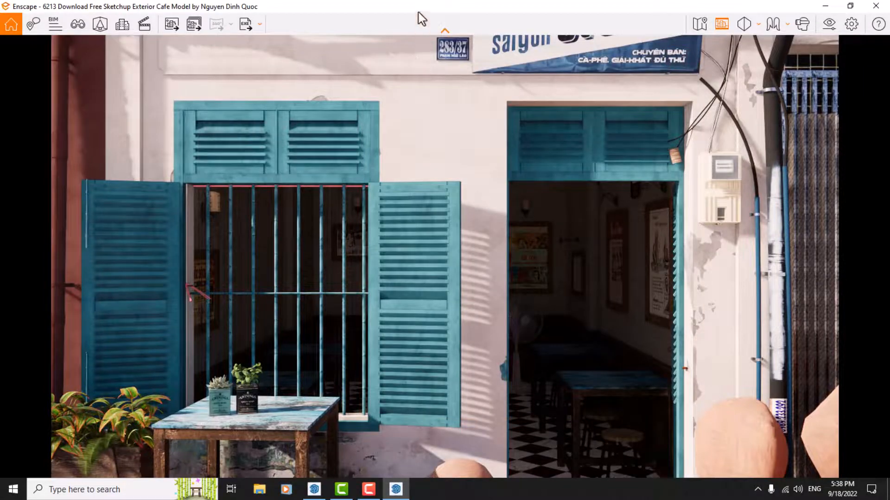
pyautogui.moveTo(418, 10); pyautogui.dragTo(889, 153)
pyautogui.click(193, 314)
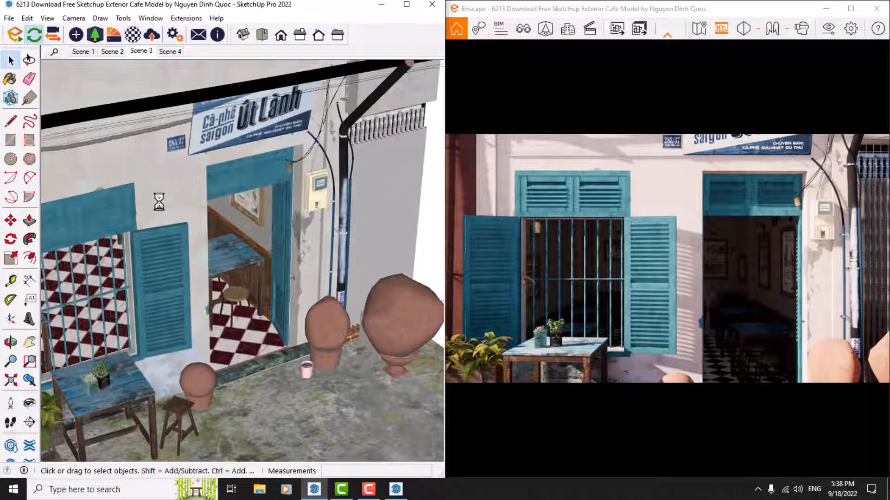
# Sample the material of the dark pipe beside the electricity meter and open it in the Enscape Material Editor
pyautogui.click(11, 81)
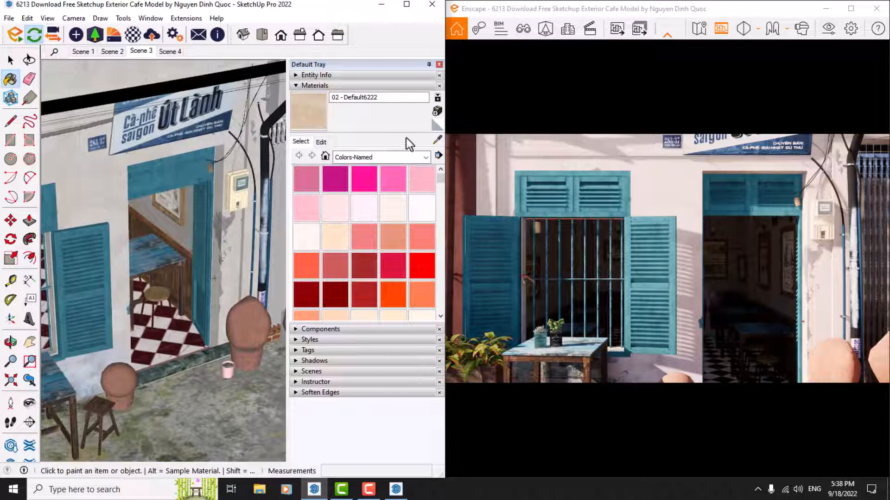
pyautogui.click(437, 141)
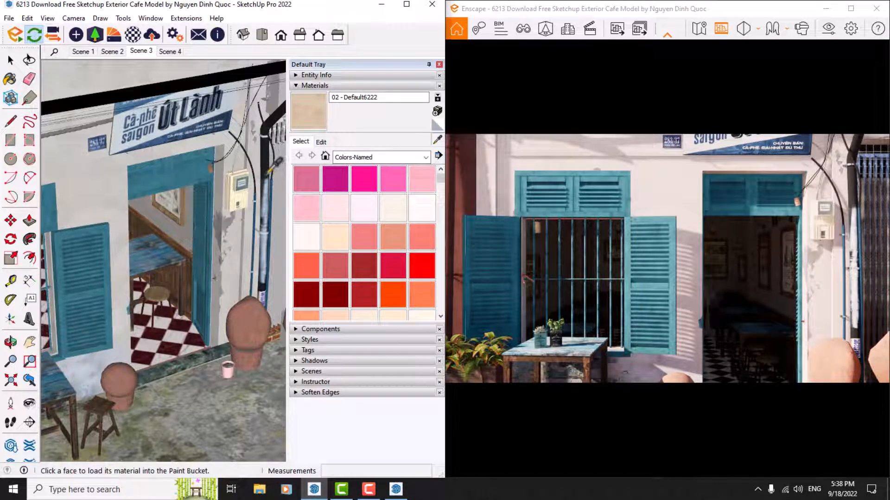
pyautogui.click(274, 166)
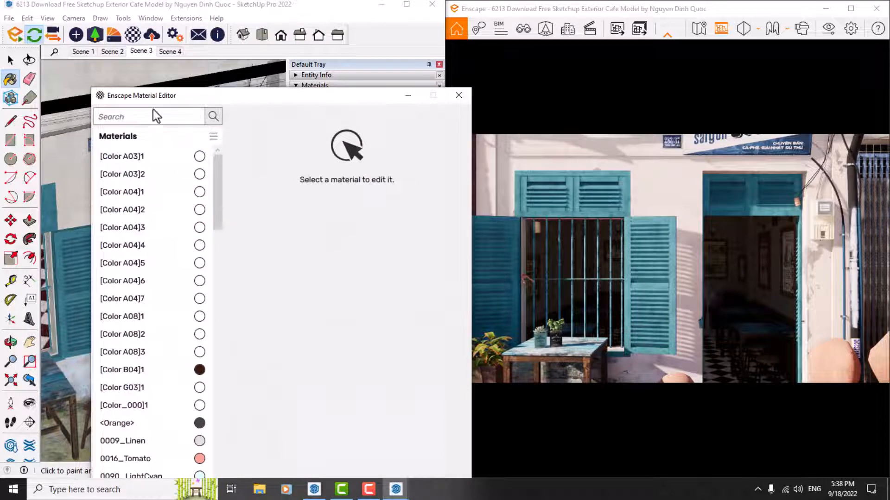
pyautogui.moveTo(166, 99)
pyautogui.mouseDown()
pyautogui.moveTo(109, 70)
pyautogui.moveTo(110, 41)
pyautogui.moveTo(96, 178)
pyautogui.mouseUp()
pyautogui.click(436, 140)
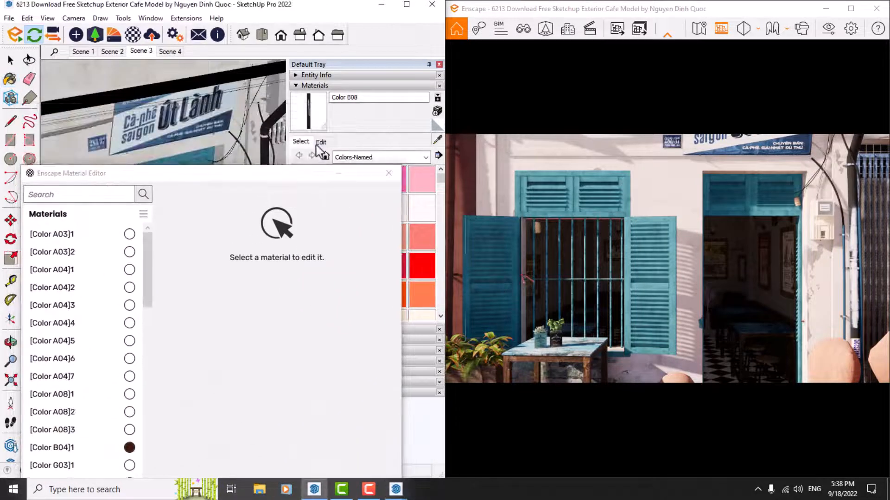
pyautogui.click(274, 141)
pyautogui.moveTo(241, 180); pyautogui.dragTo(232, 72)
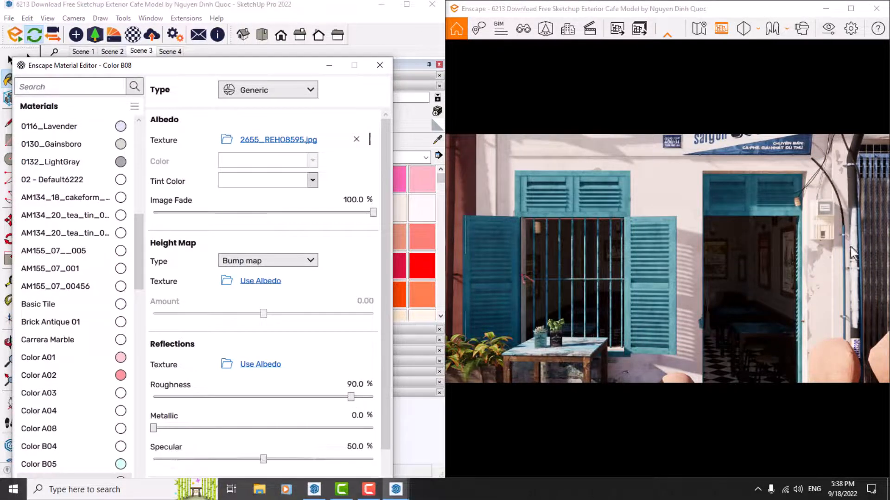
# Set the pipe material's metallic to 56% and roughness to 46%, and close the material editor
pyautogui.click(359, 416)
pyautogui.write('56')
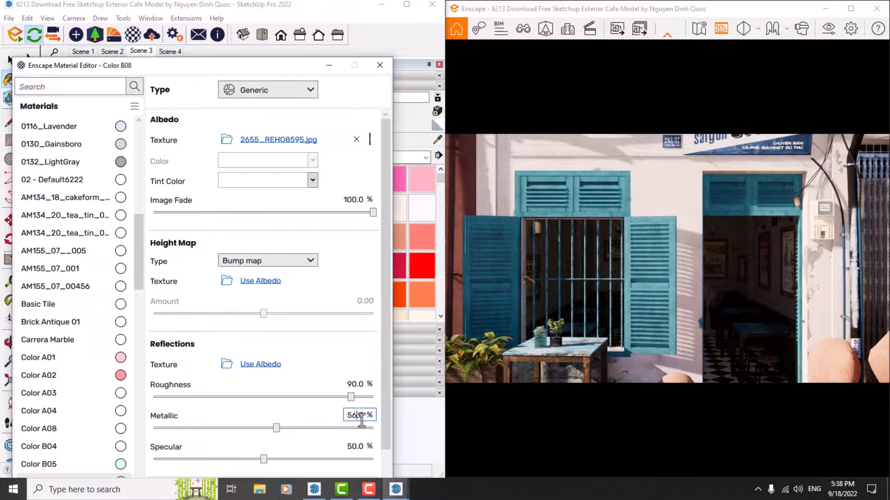
pyautogui.click(361, 384)
pyautogui.press('BackSpace')
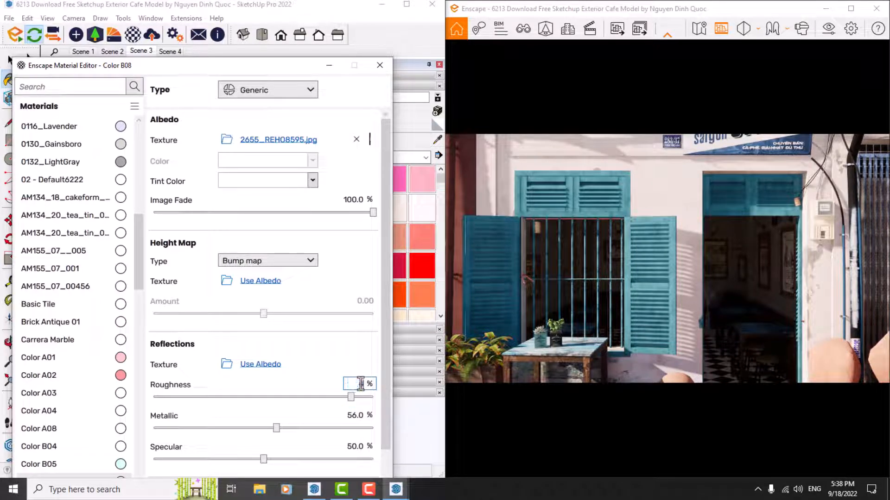
pyautogui.write('46')
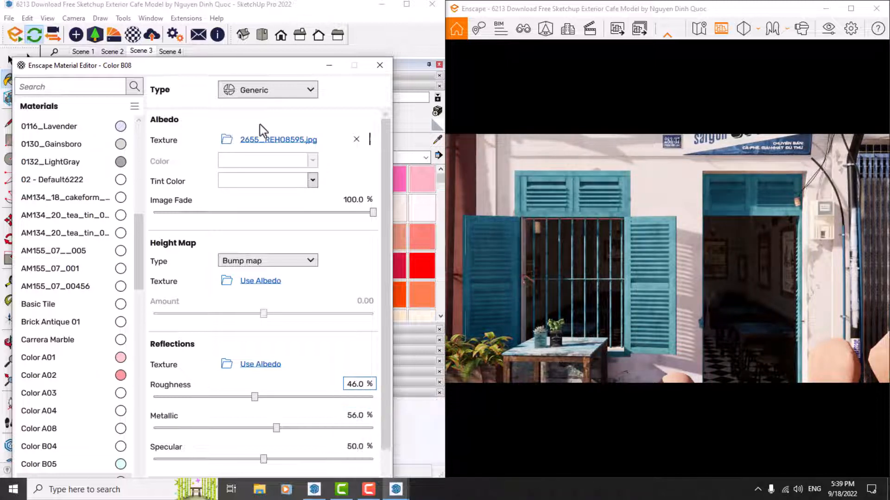
pyautogui.click(380, 65)
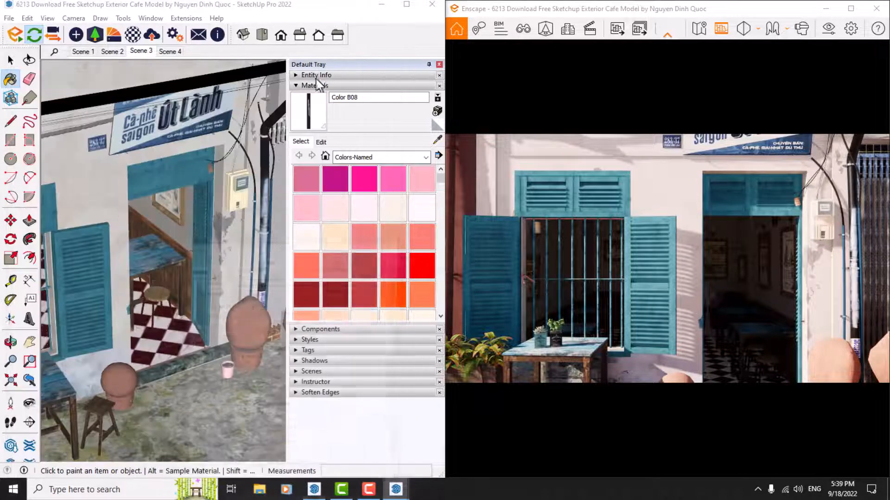
# Sample the electricity meter box's cream material and set its roughness to 50% and metallic to 12%
pyautogui.click(437, 140)
pyautogui.scroll(6, 232, 192)
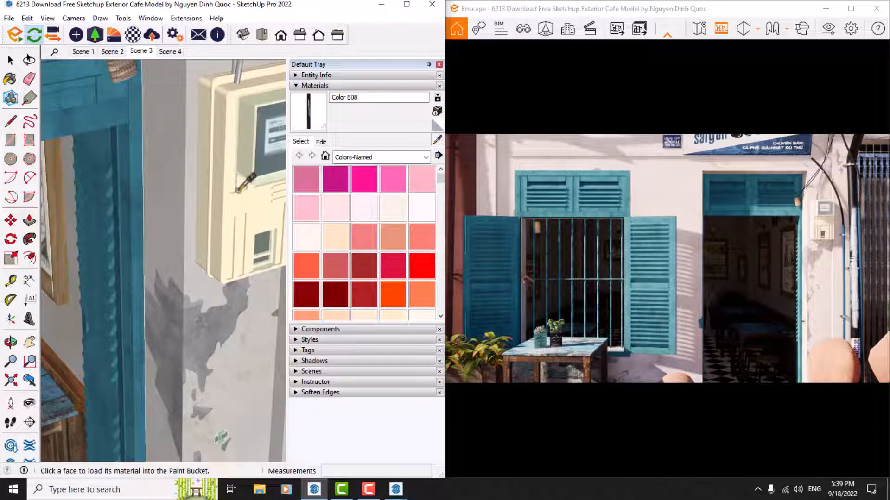
pyautogui.click(235, 204)
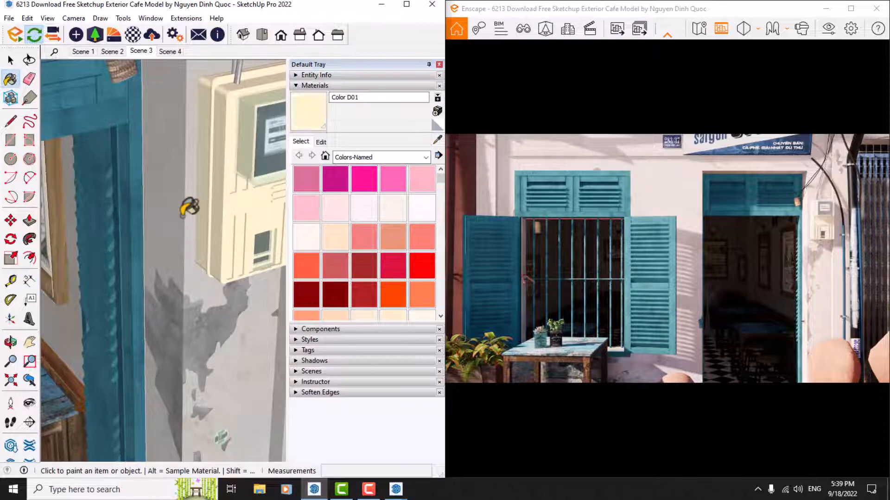
pyautogui.click(134, 34)
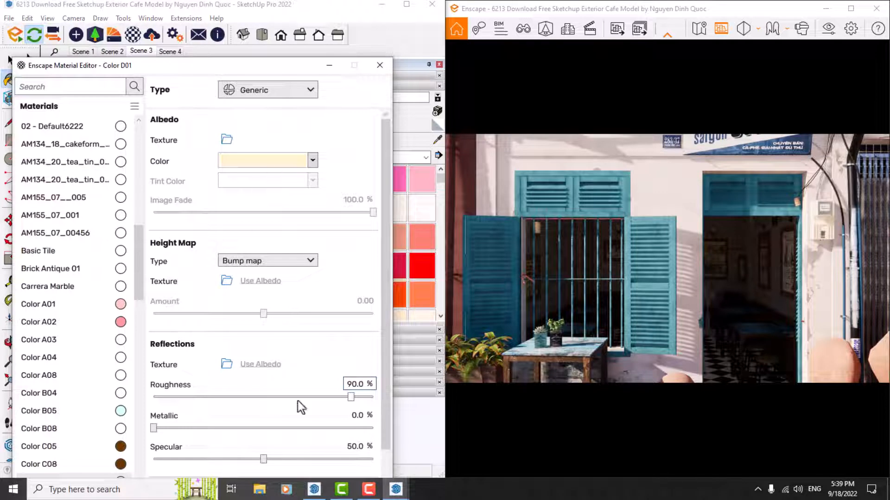
pyautogui.click(358, 384)
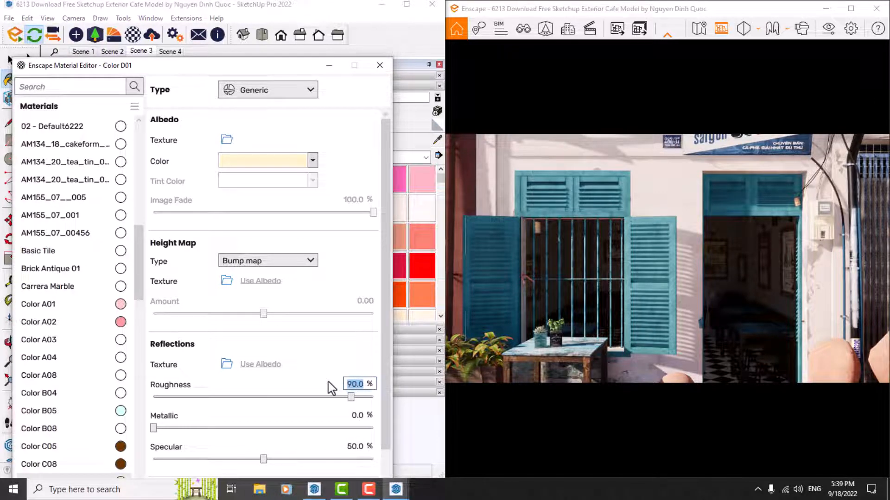
pyautogui.write('50')
pyautogui.click(358, 415)
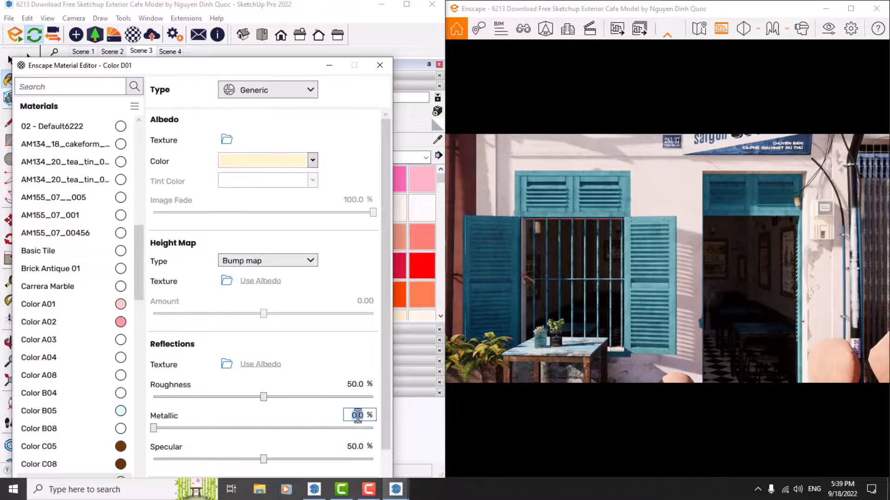
pyautogui.write('12')
pyautogui.press('Return')
# Change the meter box material's albedo colour to light orange and dismiss the material editor
pyautogui.click(313, 160)
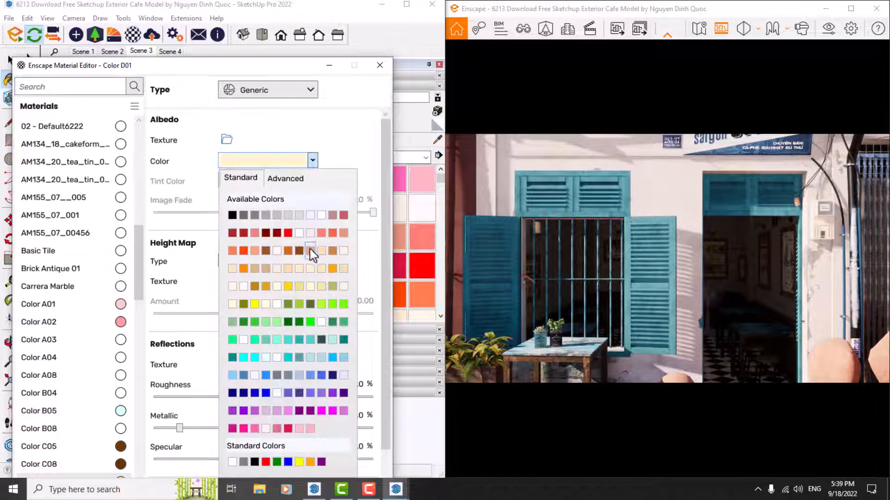
pyautogui.click(310, 250)
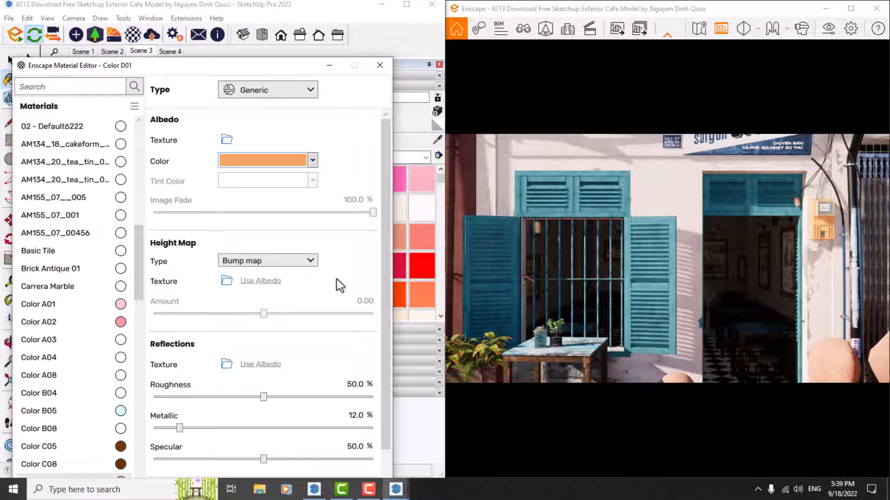
pyautogui.click(330, 66)
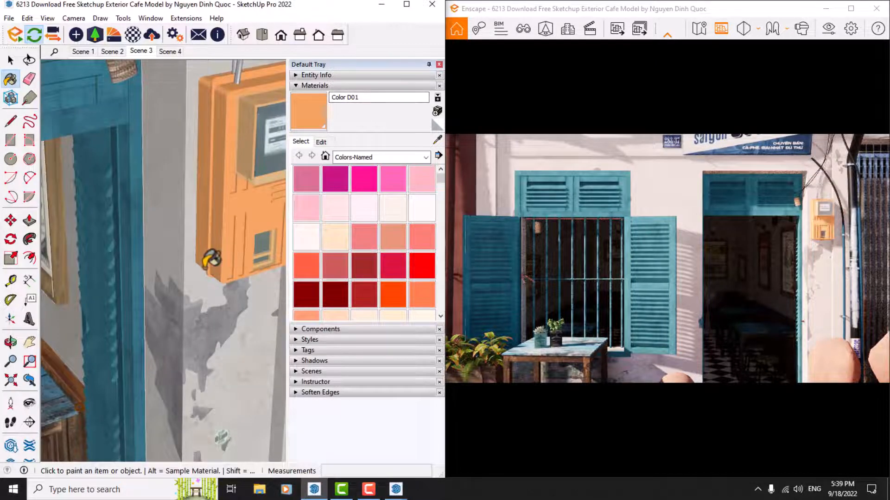
# Sample the teal material of the panel above the door and set its roughness to 34% in the Enscape Material Editor
pyautogui.scroll(-5, 231, 244)
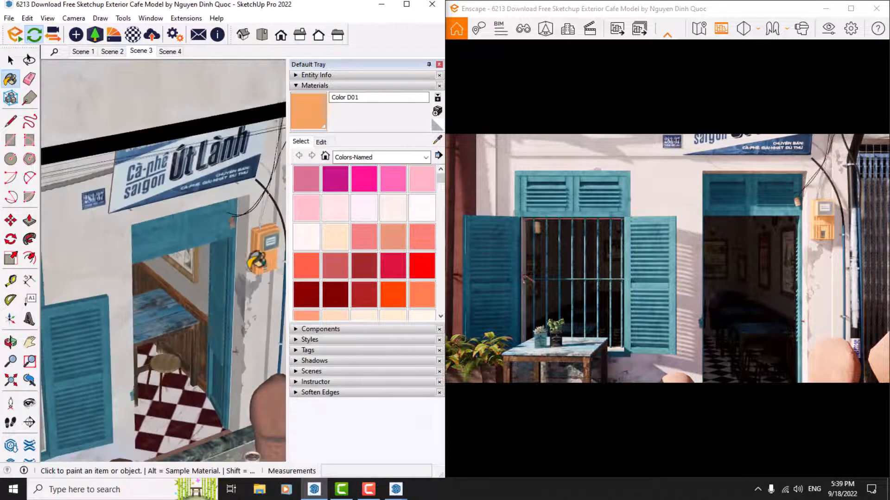
pyautogui.scroll(5, 173, 252)
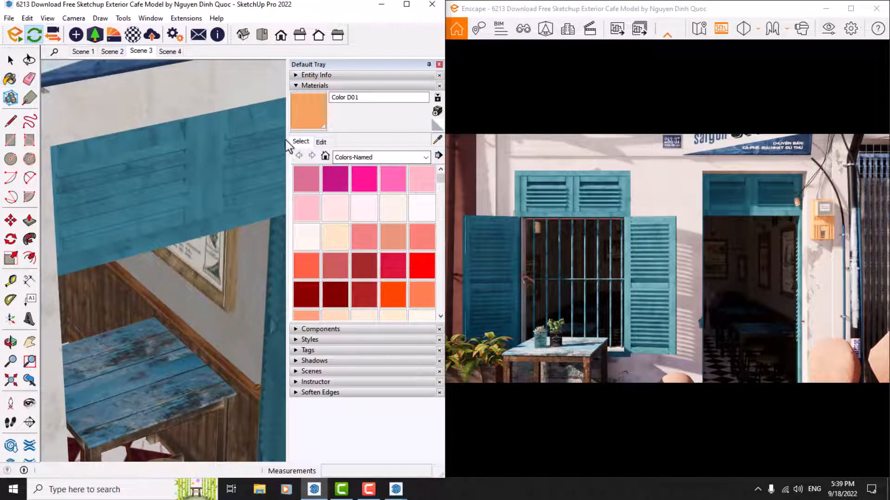
pyautogui.click(214, 126)
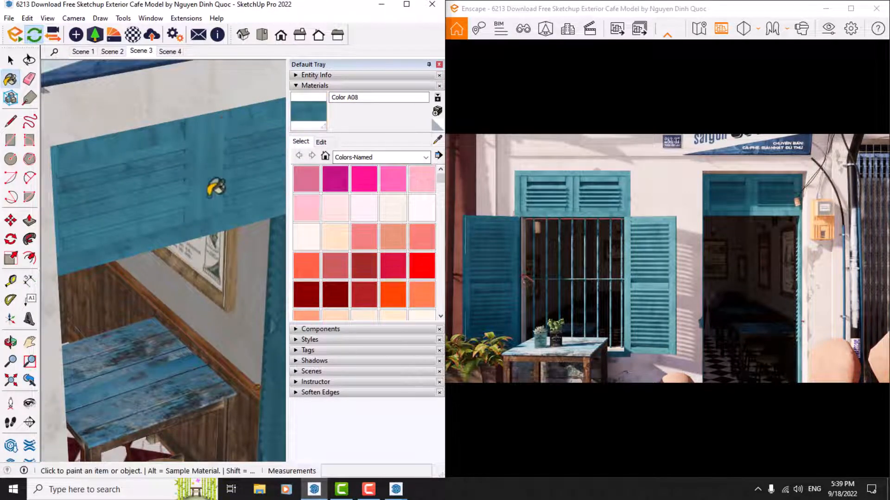
pyautogui.click(133, 34)
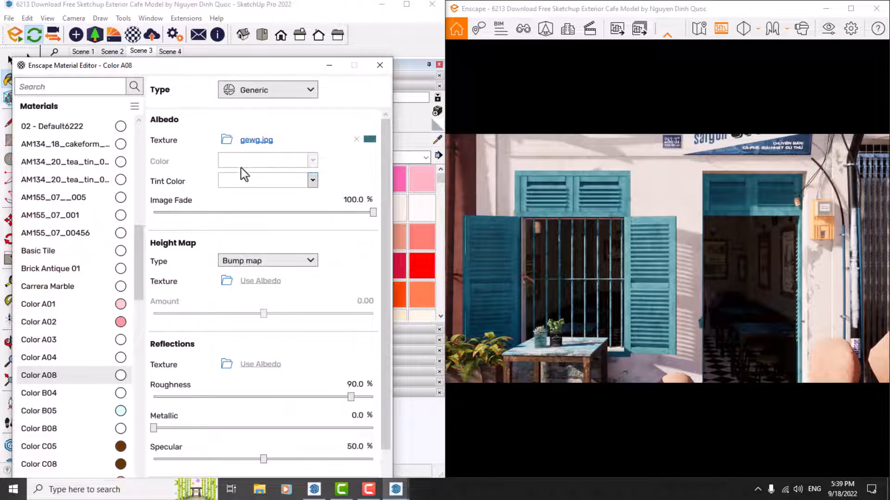
pyautogui.click(355, 386)
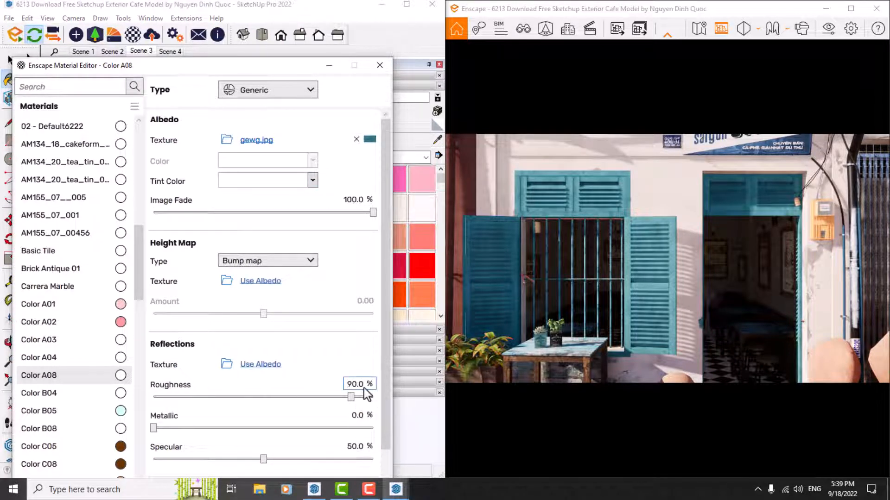
pyautogui.moveTo(364, 386); pyautogui.dragTo(300, 389)
pyautogui.write('34')
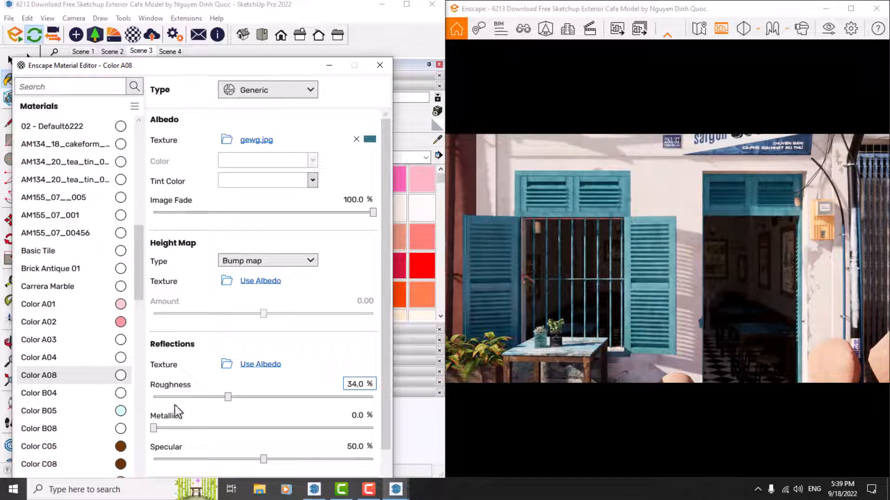
# Set the teal door panel material's metallic to 24% and roughness to 10%, and dismiss the material editor
pyautogui.click(358, 415)
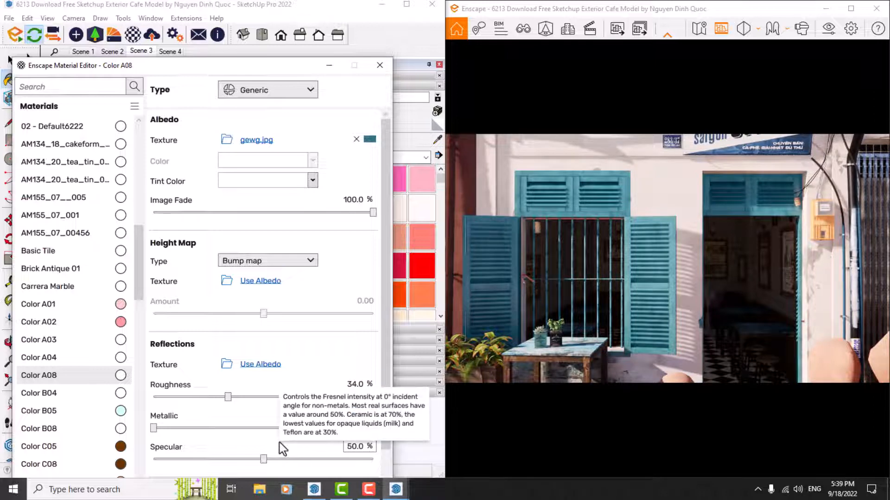
pyautogui.click(206, 428)
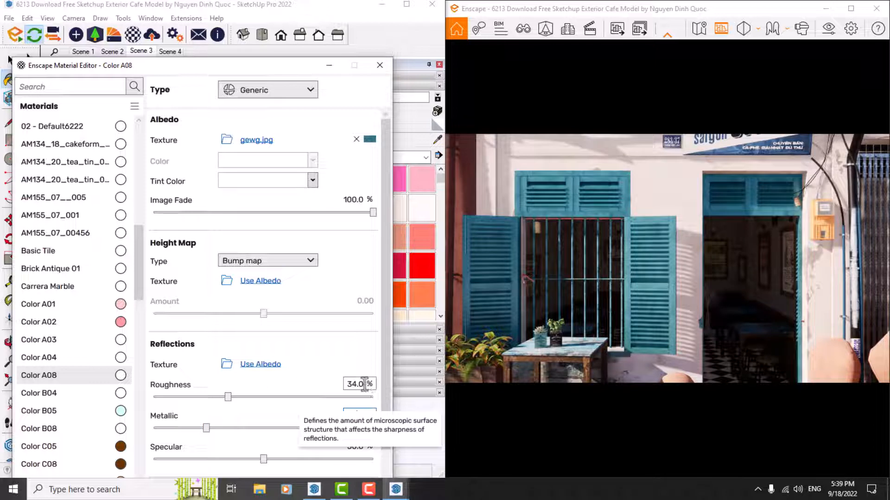
pyautogui.moveTo(365, 384); pyautogui.dragTo(324, 385)
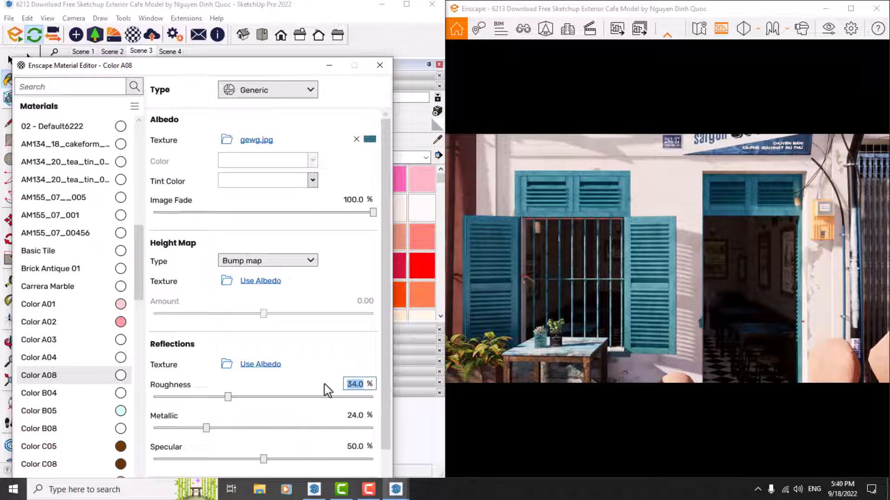
pyautogui.write('10')
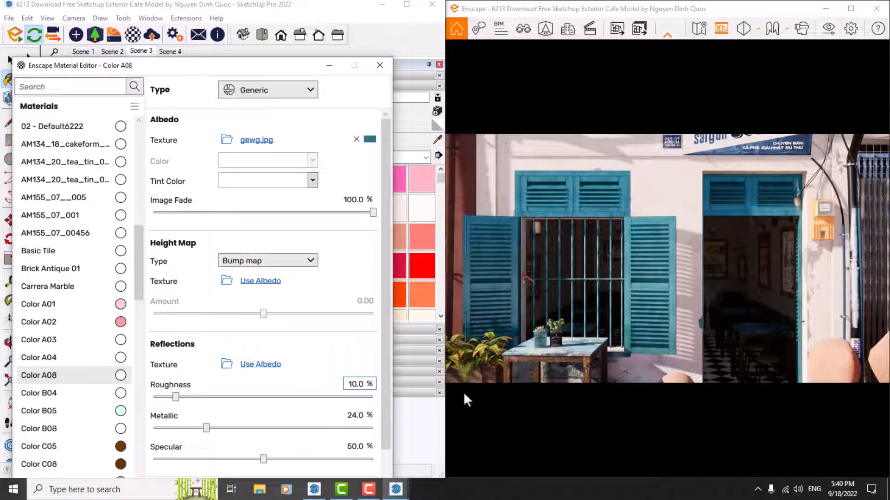
pyautogui.click(332, 66)
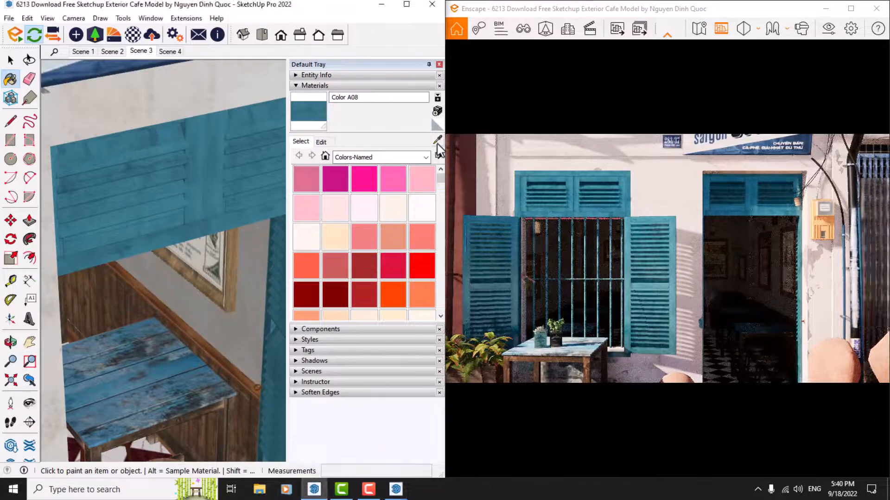
# Sample the off-white wall material beside the door and set its roughness to 66% in the Enscape Material Editor
pyautogui.scroll(-5, 229, 197)
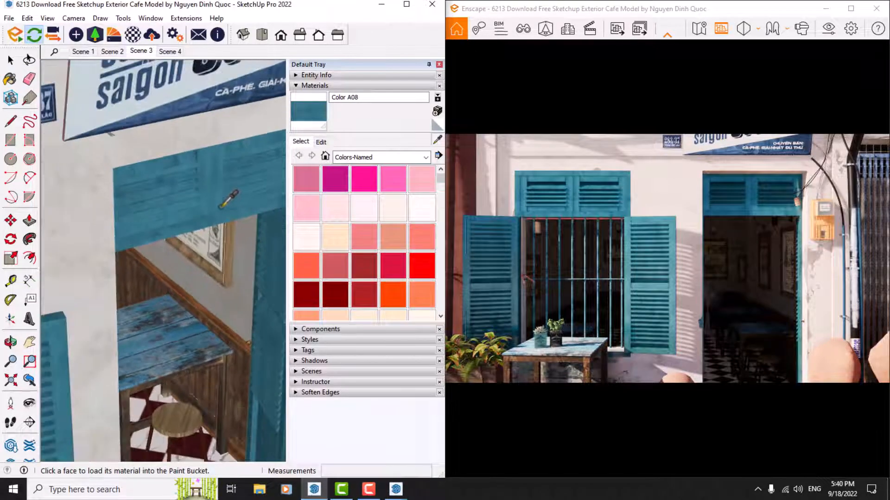
pyautogui.click(122, 208)
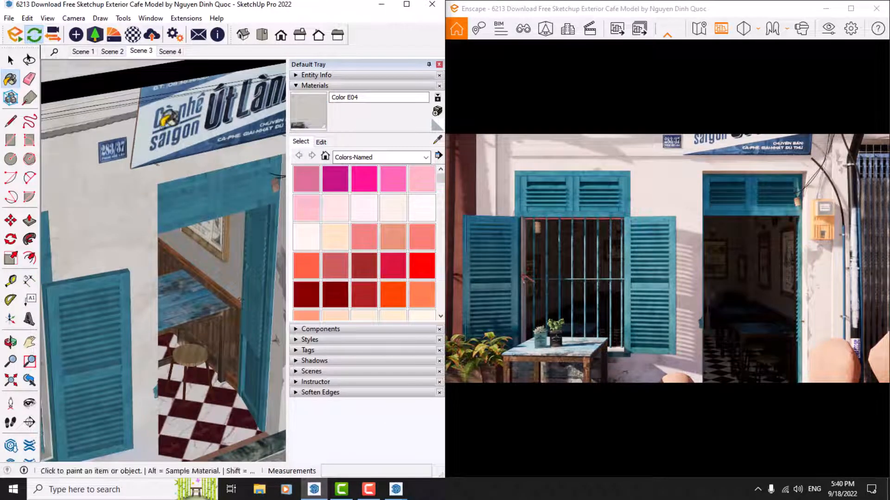
pyautogui.click(133, 34)
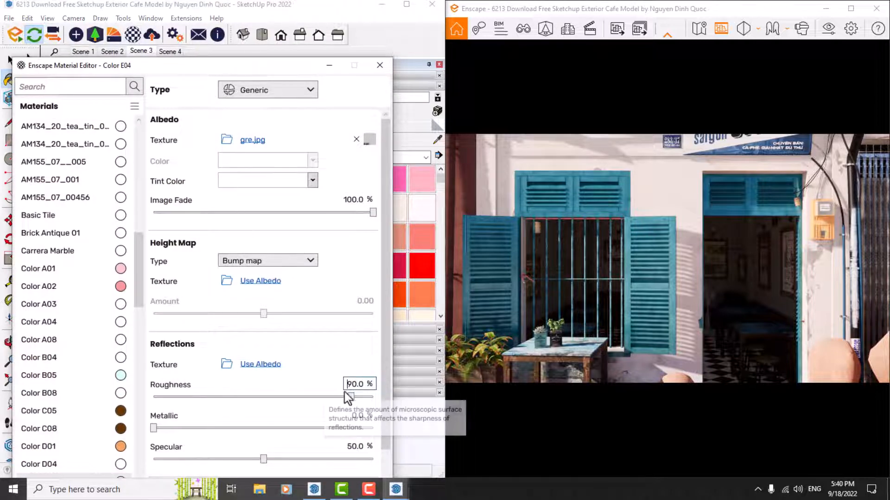
pyautogui.doubleClick(363, 385)
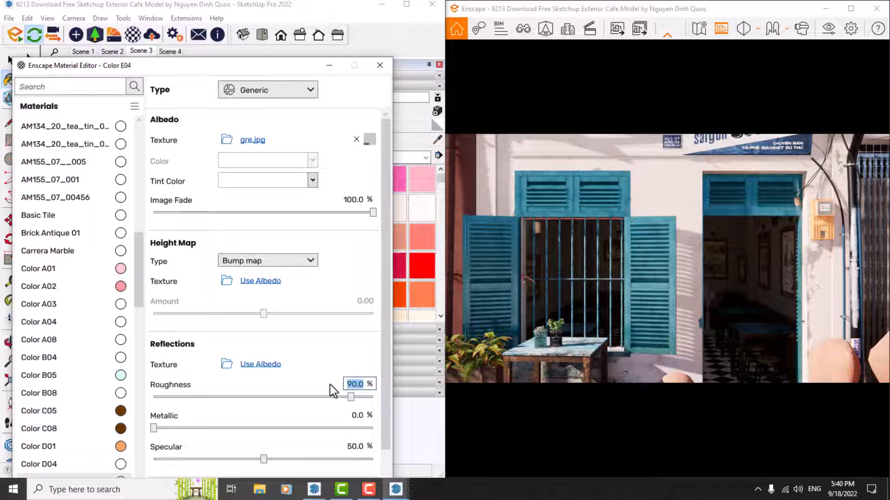
pyautogui.write('66')
pyautogui.press('Return')
# Tint the wall material light grey and close the material editor
pyautogui.click(311, 181)
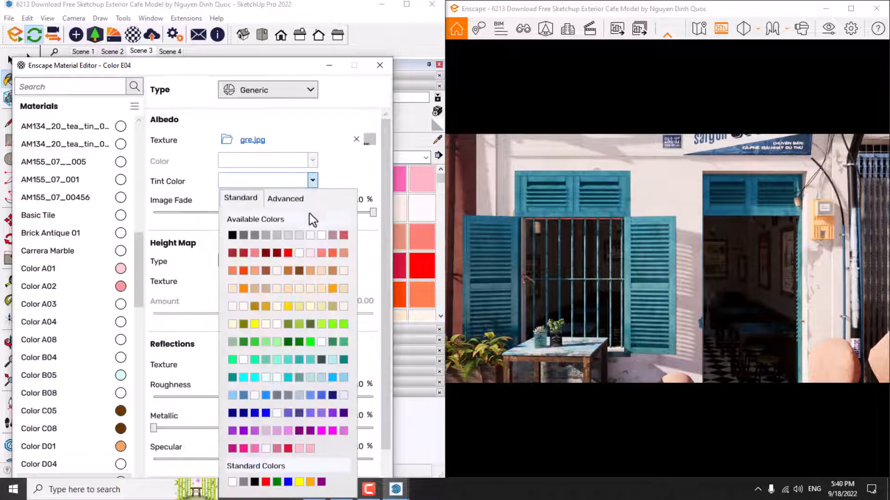
pyautogui.click(296, 235)
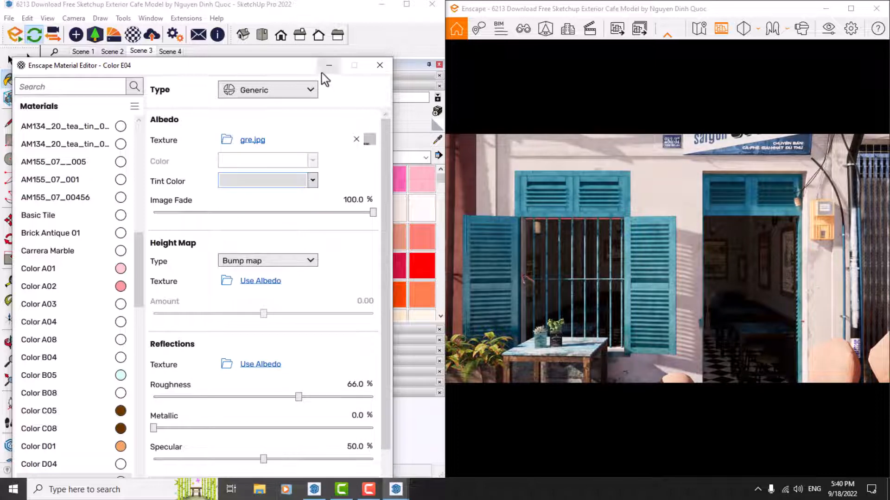
pyautogui.click(380, 65)
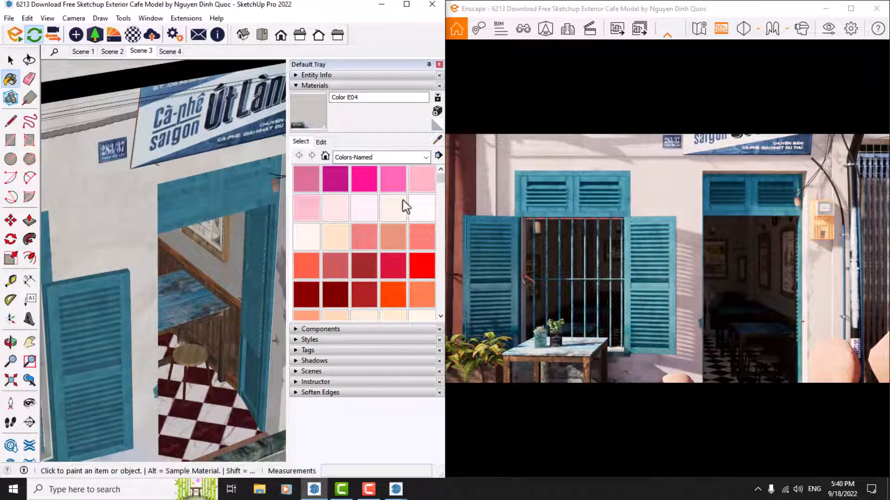
# Sample the blue house-number plate's material and open it in the Enscape Material Editor
pyautogui.click(438, 140)
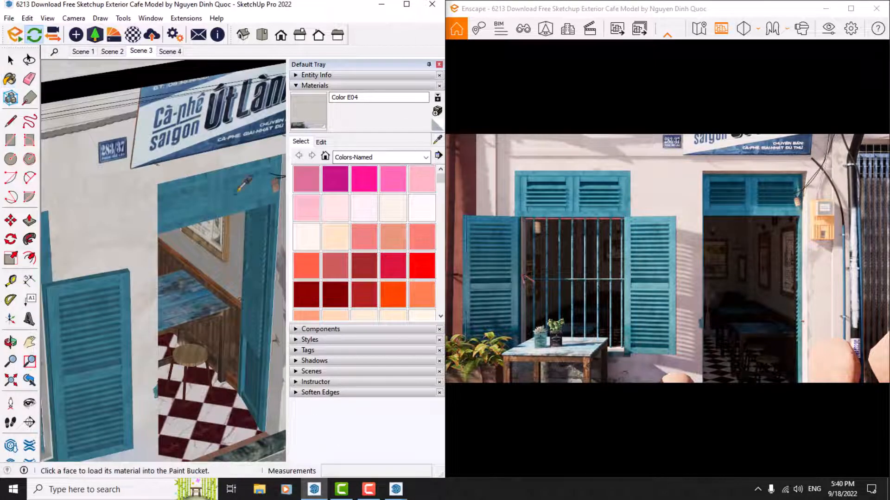
pyautogui.scroll(-3, 207, 190)
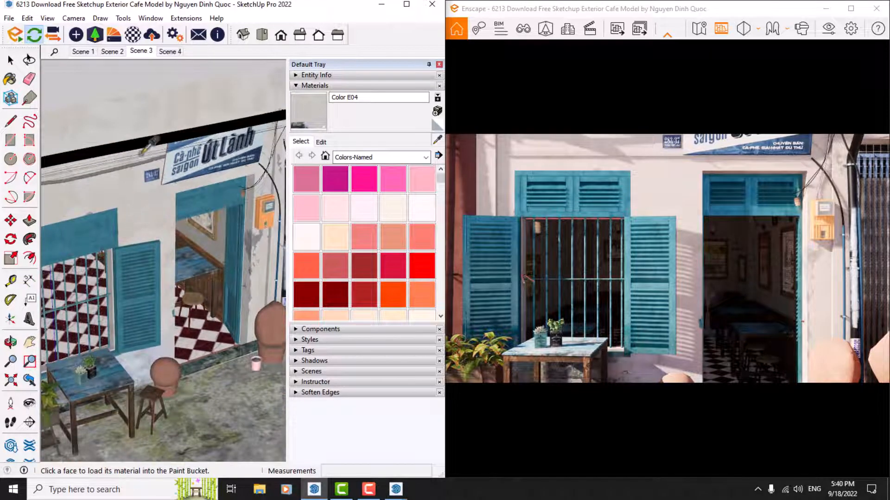
pyautogui.scroll(6, 144, 174)
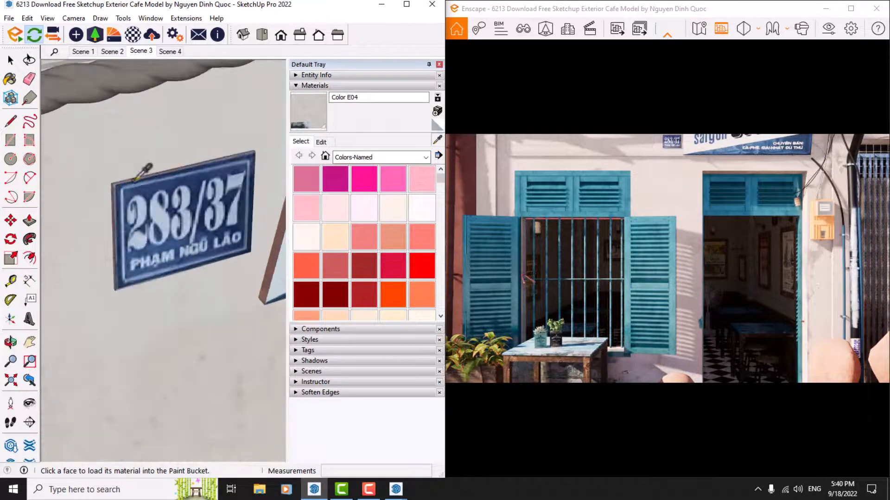
pyautogui.scroll(3, 130, 187)
pyautogui.click(134, 188)
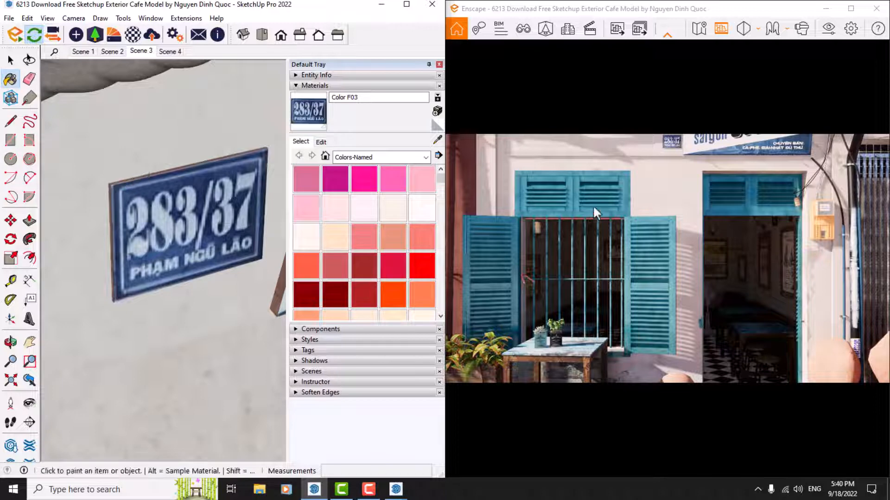
pyautogui.click(133, 34)
# Set the number plate material's metallic to 66% and roughness to 4%, and dismiss the material editor
pyautogui.doubleClick(357, 415)
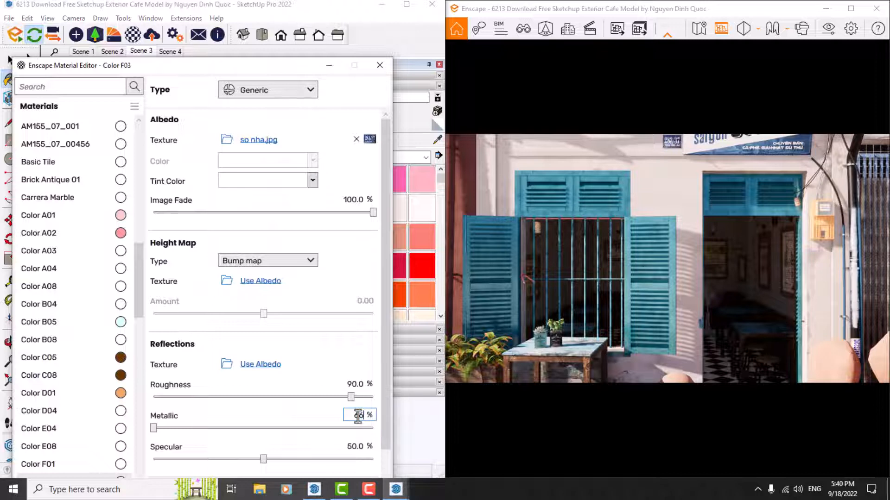
pyautogui.press('Return')
pyautogui.doubleClick(353, 384)
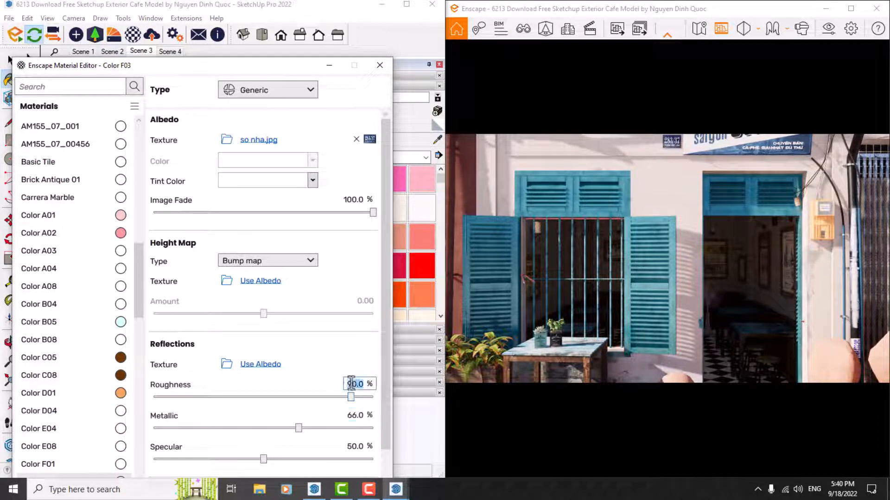
pyautogui.write('4')
pyautogui.press('Return')
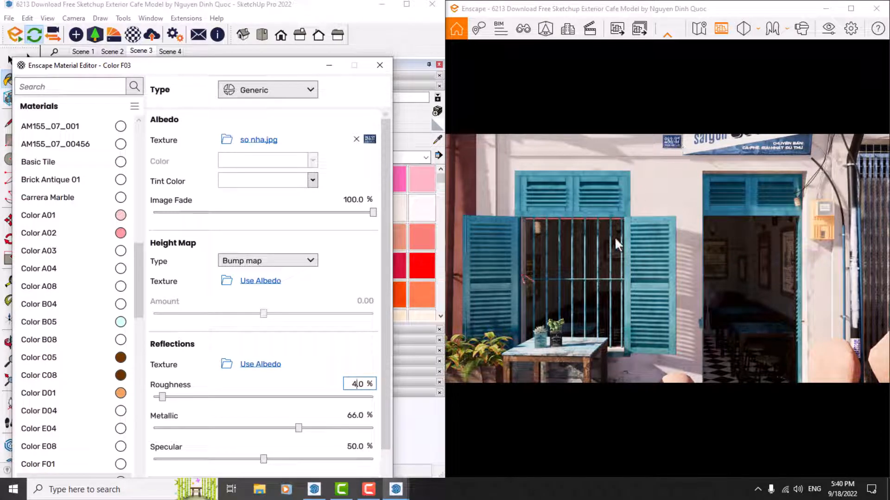
pyautogui.click(329, 65)
# Sample the dark brown material of the column beside the window and open it in the Enscape Material Editor
pyautogui.keyDown('alt'); pyautogui.scroll(-6, 172, 185); pyautogui.keyUp('alt')
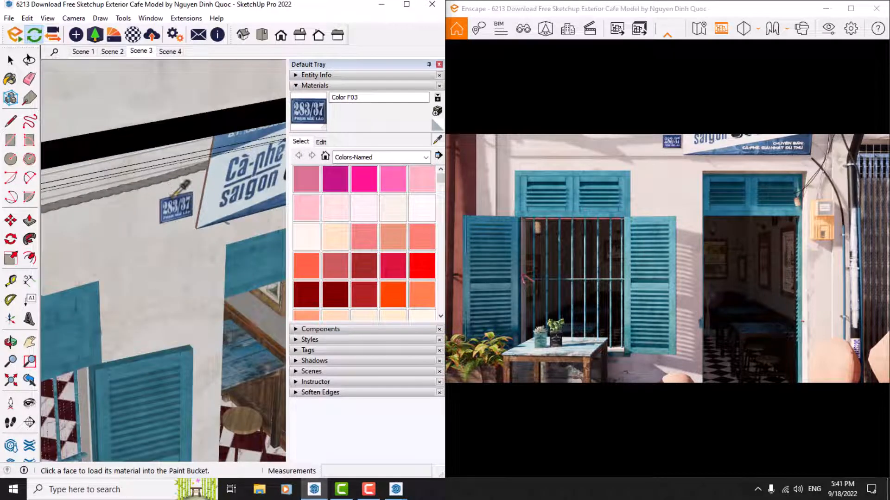
pyautogui.keyDown('alt'); pyautogui.scroll(-5, 179, 184); pyautogui.keyUp('alt')
pyautogui.scroll(-3, 238, 267)
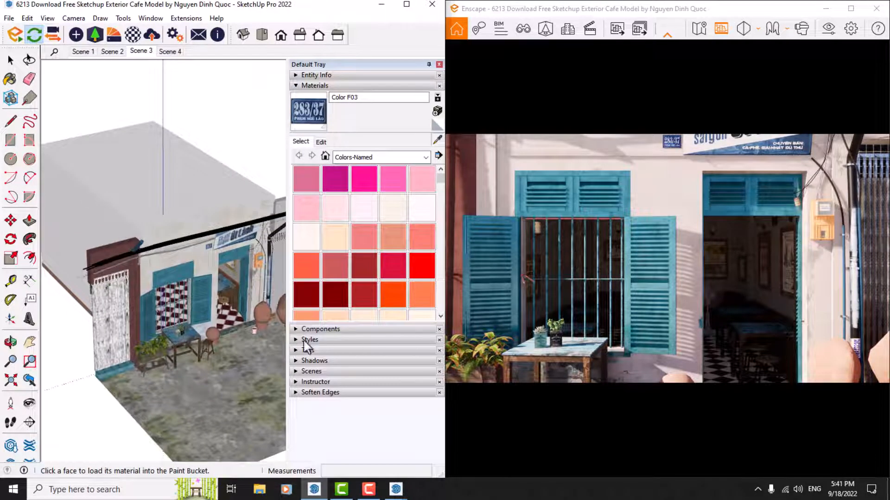
pyautogui.keyDown('alt'); pyautogui.scroll(8, 149, 269); pyautogui.keyUp('alt')
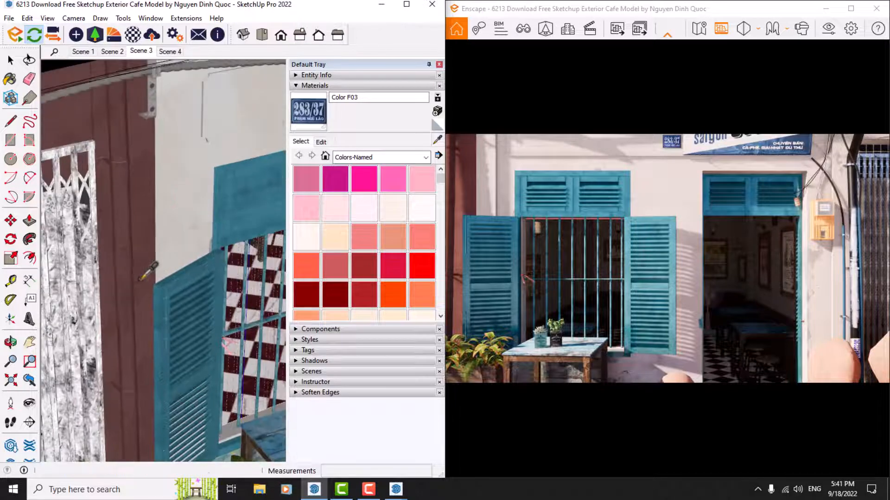
pyautogui.keyDown('alt'); pyautogui.click(141, 278); pyautogui.keyUp('alt')
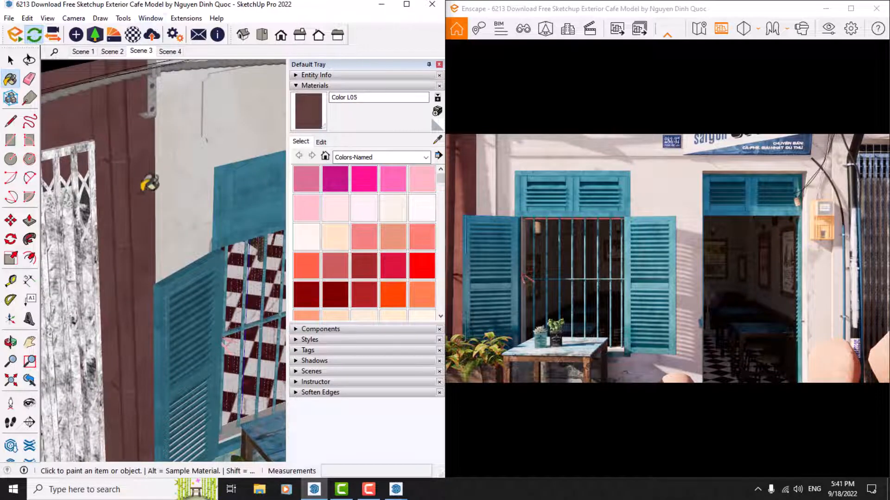
pyautogui.scroll(2, 151, 184)
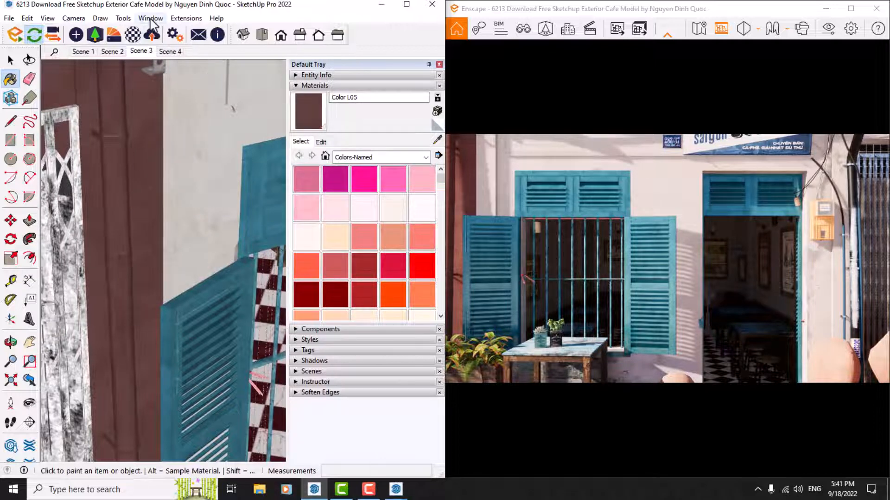
pyautogui.click(133, 35)
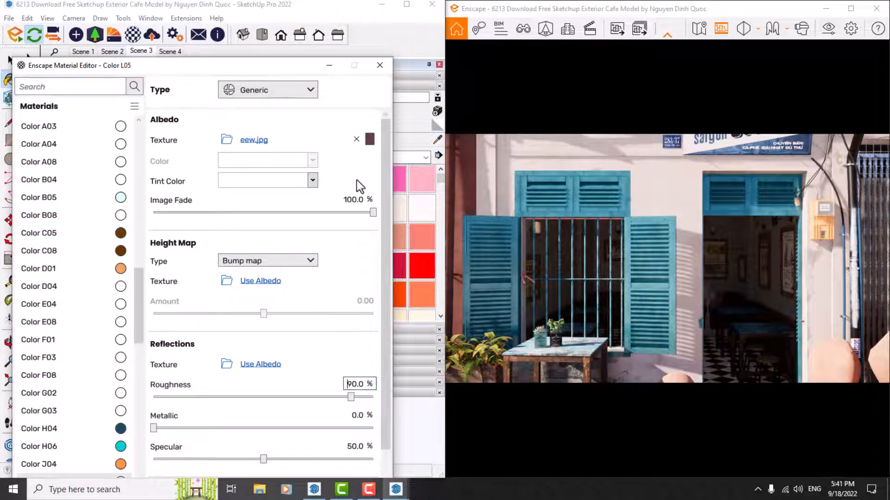
# Try inverting the brown column material's albedo texture, and turn the inversion back off
pyautogui.click(370, 141)
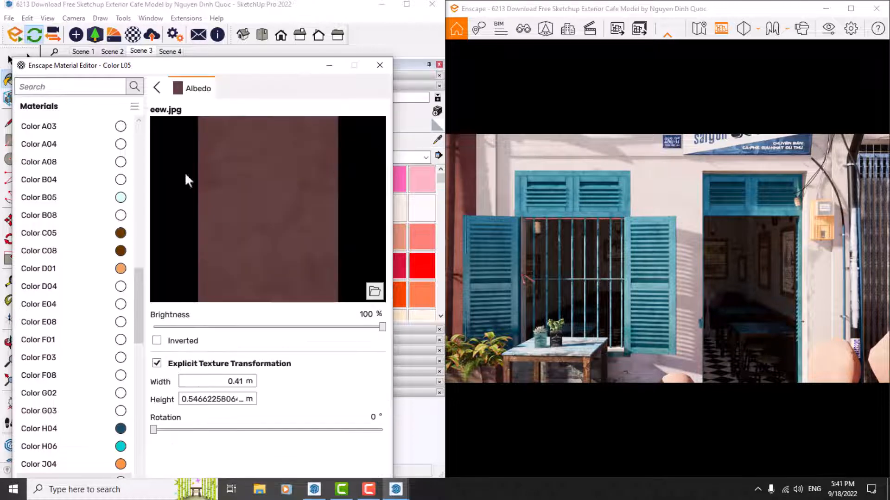
pyautogui.click(157, 341)
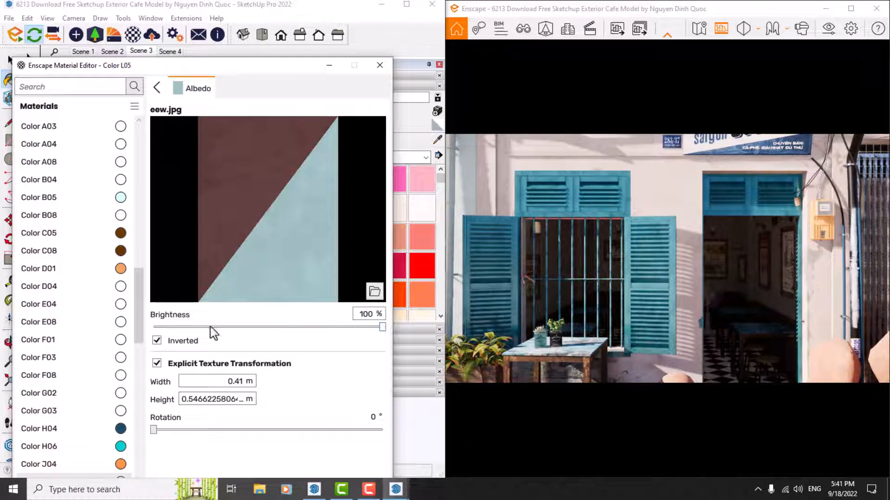
pyautogui.click(186, 343)
pyautogui.click(157, 89)
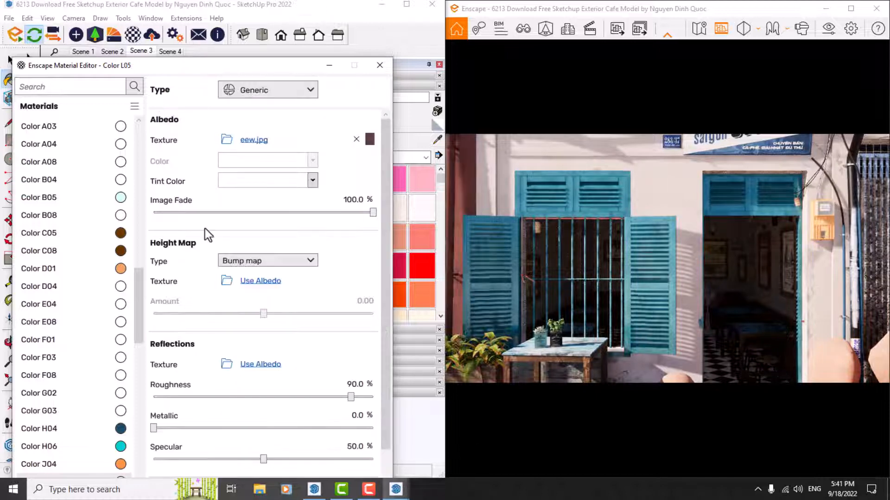
# Tint the column material reddish brown, set its roughness to 16%, and dismiss the material editor
pyautogui.click(312, 181)
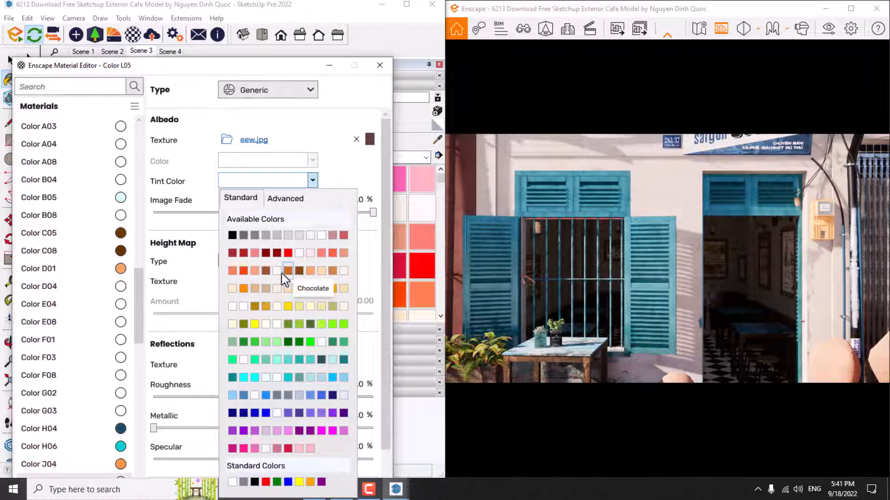
pyautogui.click(268, 274)
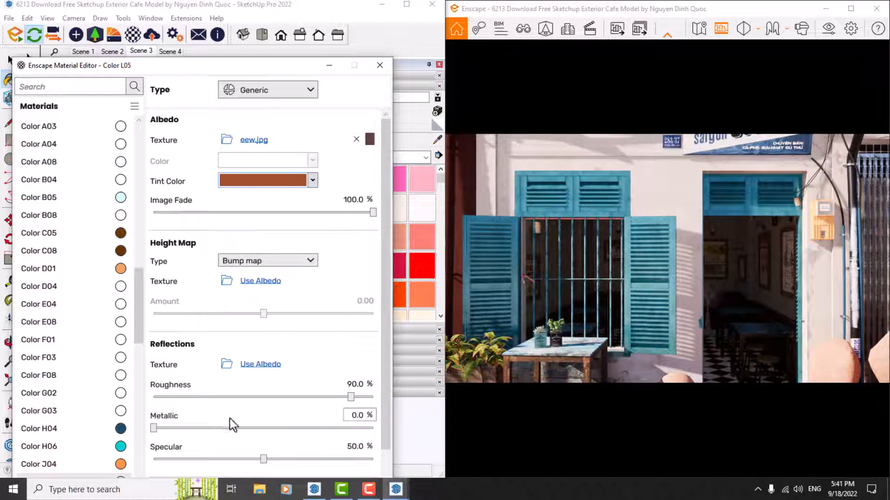
pyautogui.click(359, 384)
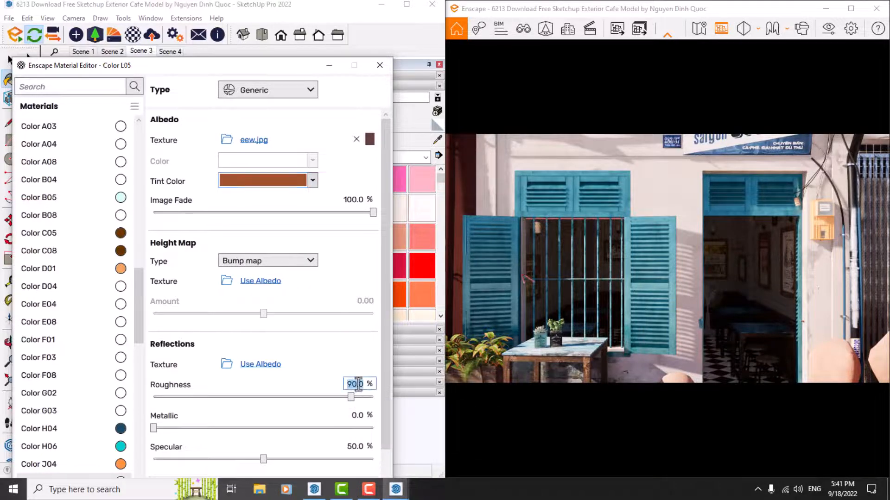
pyautogui.write('10')
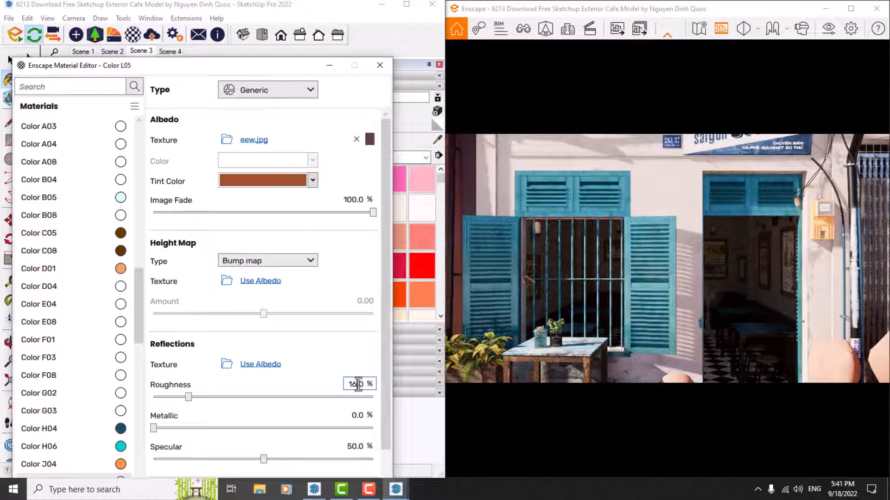
pyautogui.press('Return')
pyautogui.click(328, 65)
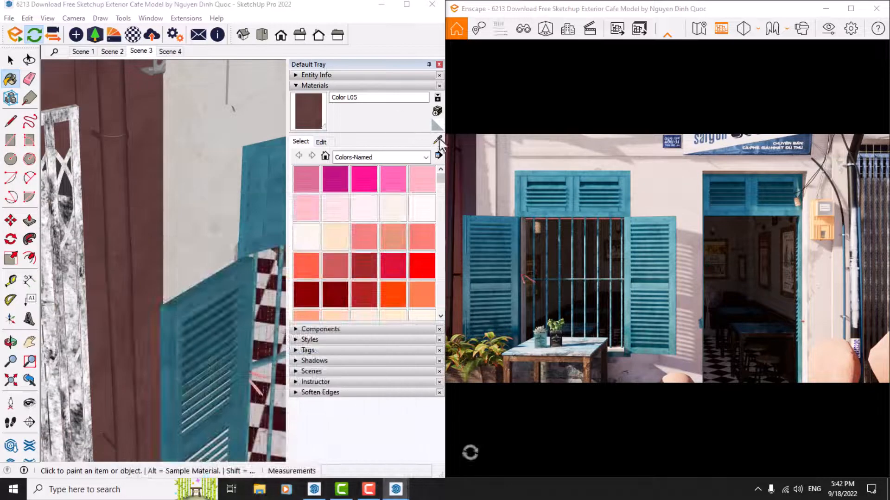
# Sample the reddish clay material of the rounded jar beside the café doorway and open it in the Enscape Material Editor
pyautogui.click(438, 139)
pyautogui.scroll(-3, 160, 168)
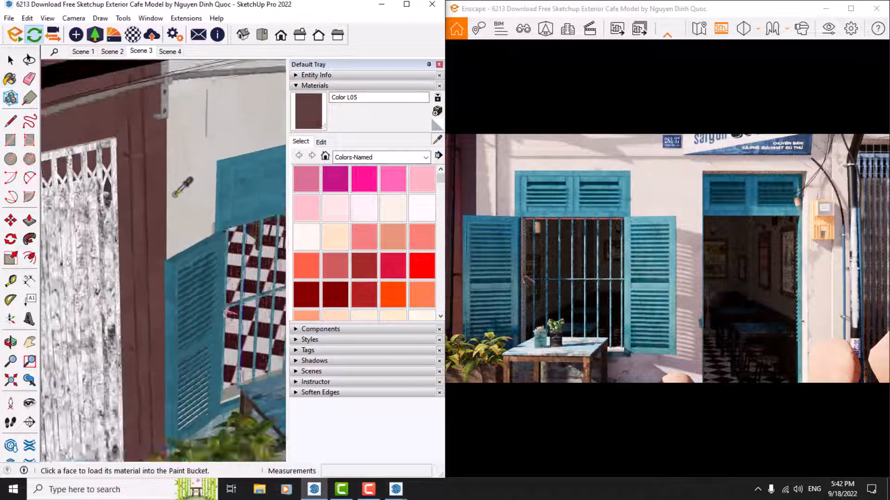
pyautogui.scroll(-2, 176, 194)
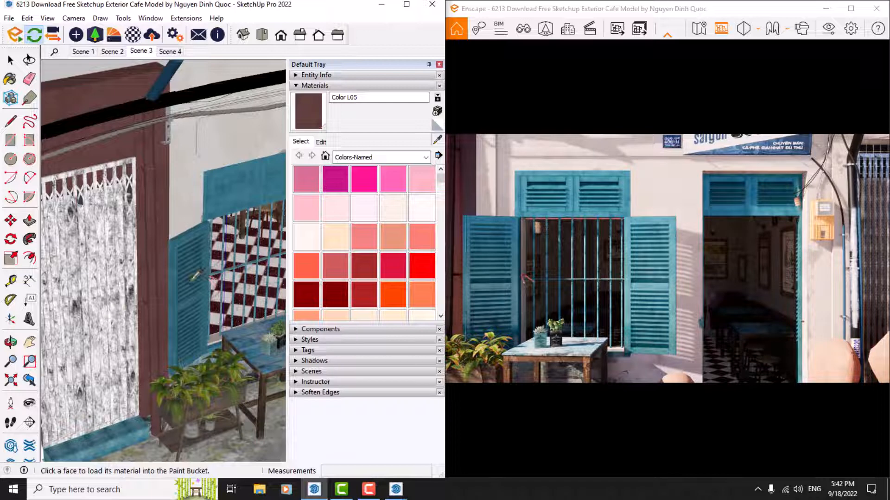
pyautogui.scroll(-3, 190, 281)
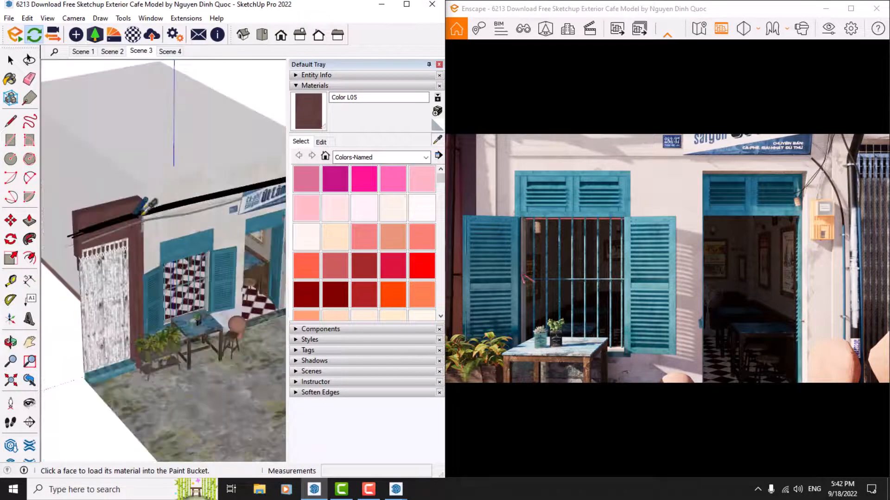
pyautogui.scroll(6, 220, 346)
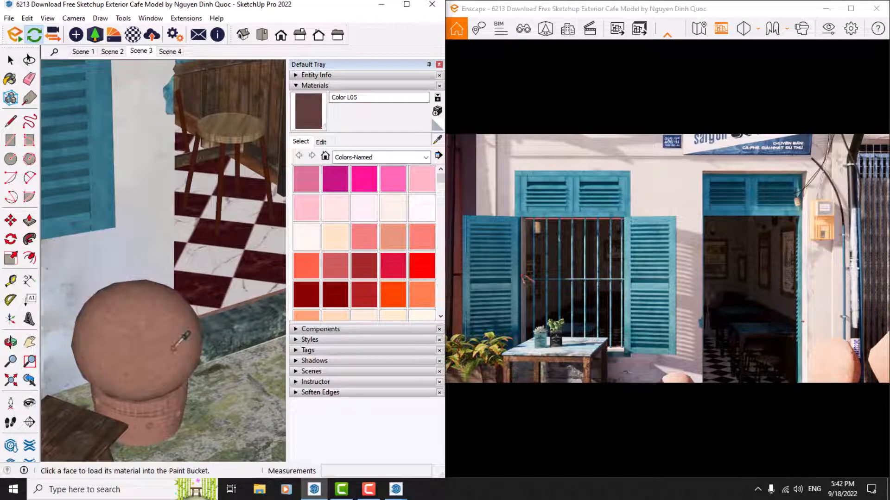
pyautogui.click(174, 349)
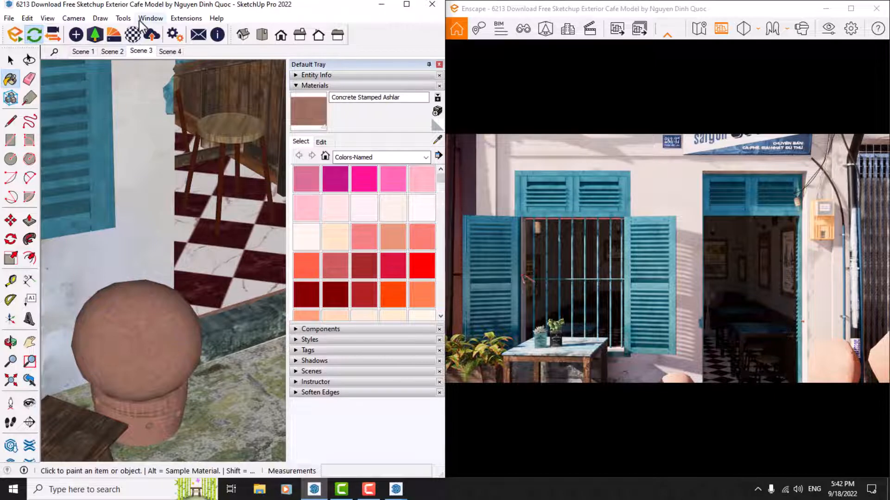
pyautogui.click(140, 20)
pyautogui.click(133, 34)
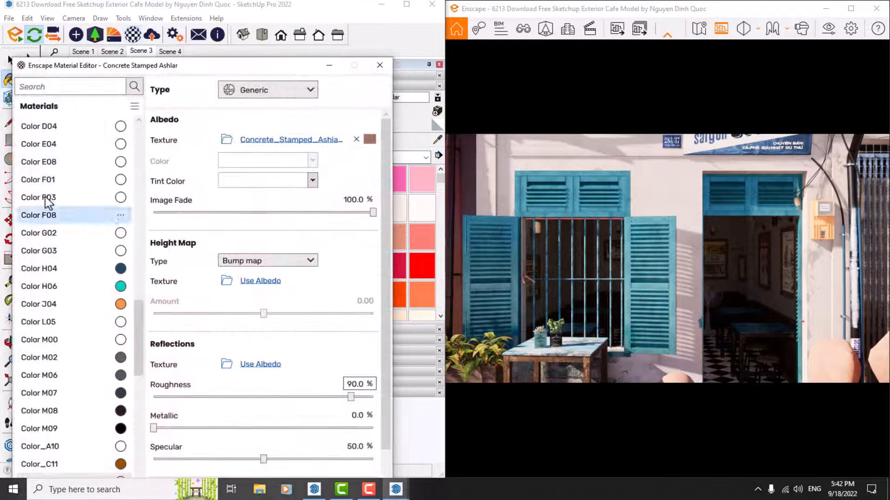
pyautogui.moveTo(154, 71); pyautogui.dragTo(160, 33)
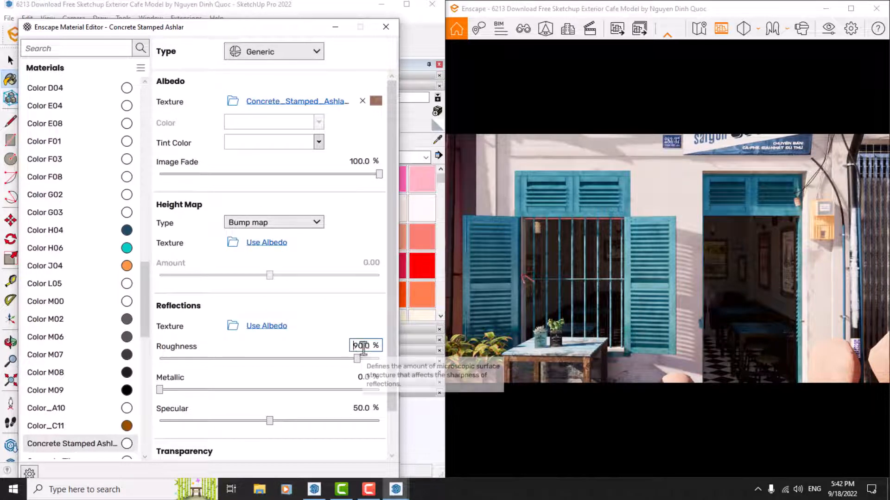
# Set the clay jar material's roughness to 24% and its specular to 34%
pyautogui.doubleClick(364, 345)
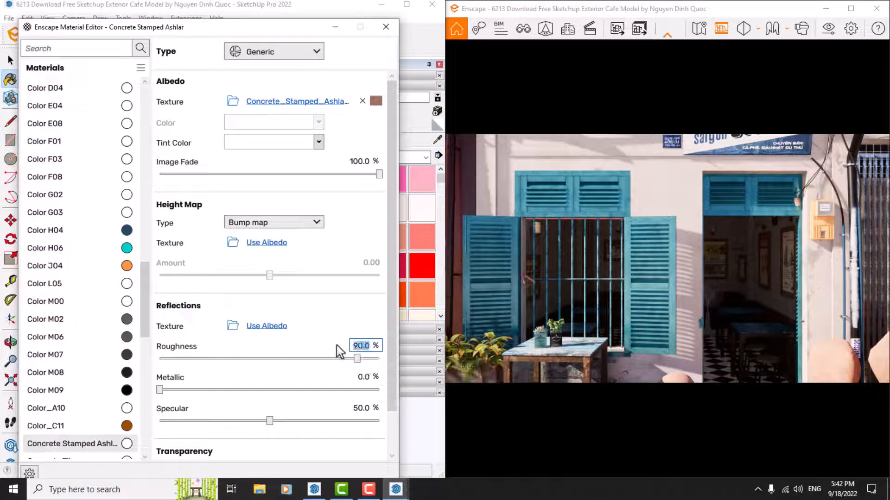
pyautogui.write('24')
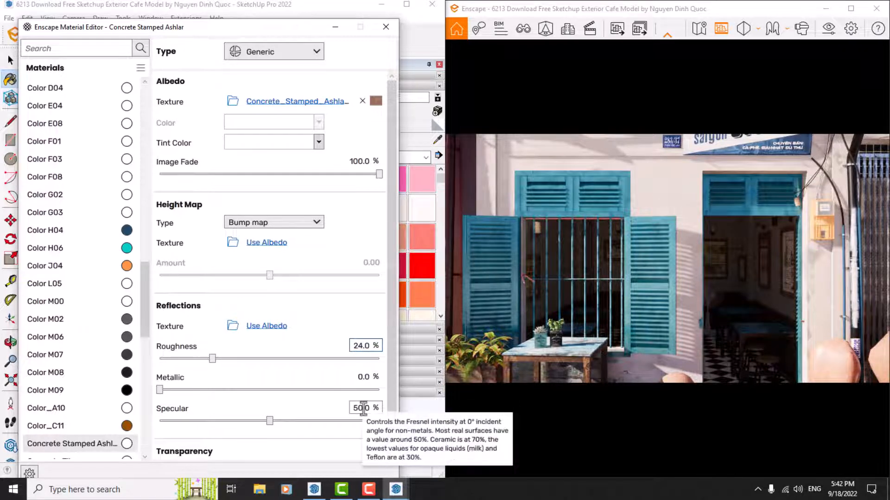
pyautogui.doubleClick(362, 407)
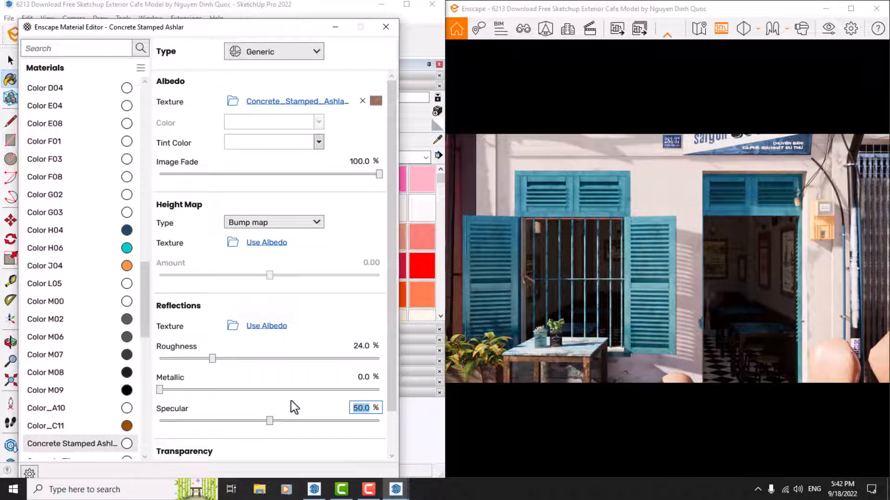
pyautogui.write('34')
pyautogui.press('Return')
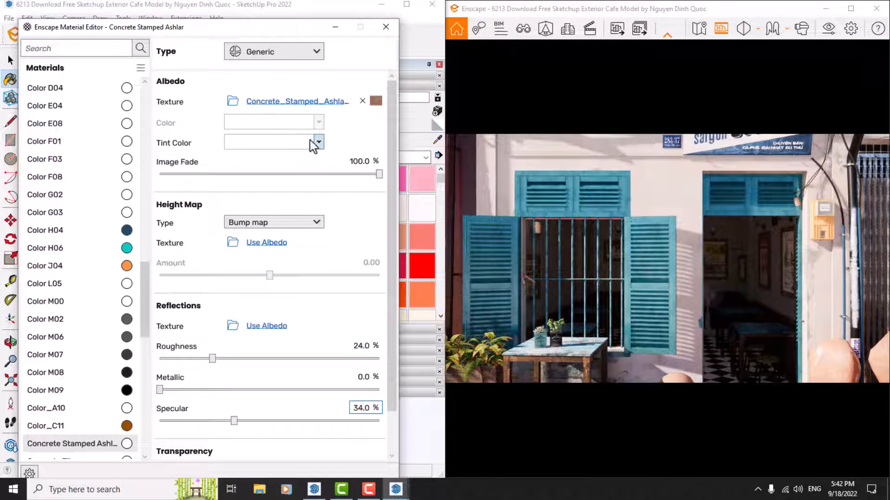
# Tint the clay jar material grey and dismiss the material editor
pyautogui.click(319, 143)
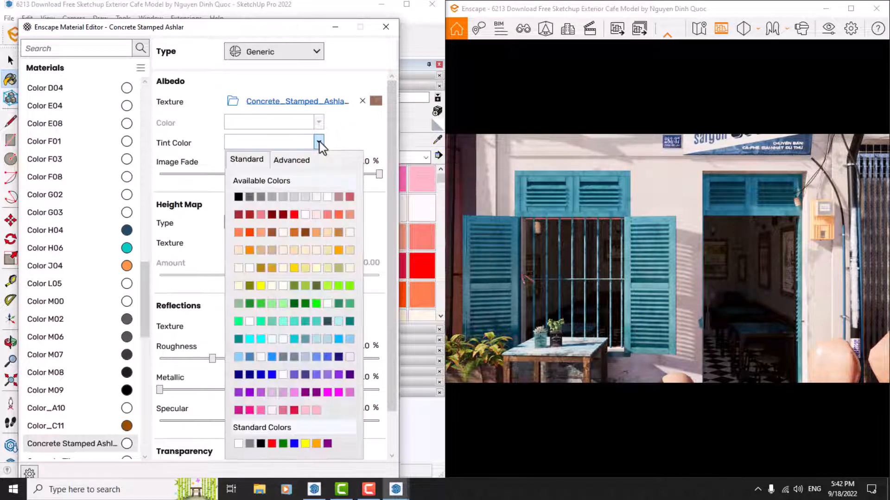
pyautogui.click(274, 196)
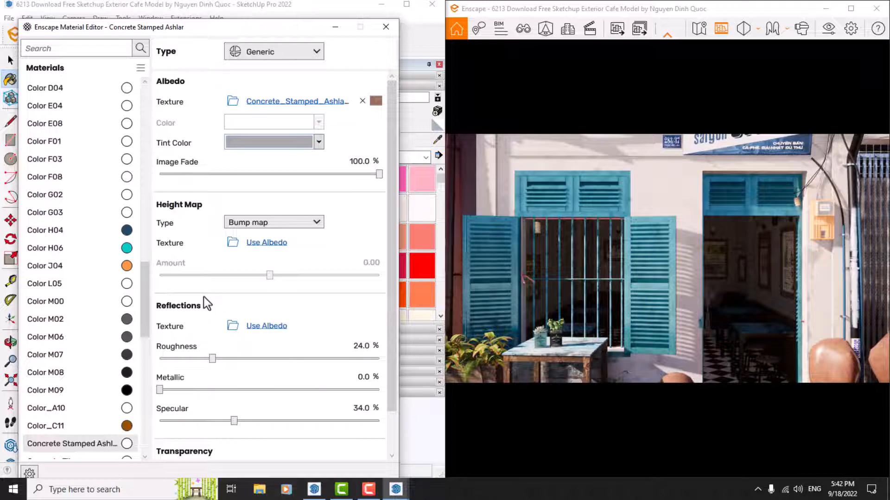
pyautogui.moveTo(342, 244)
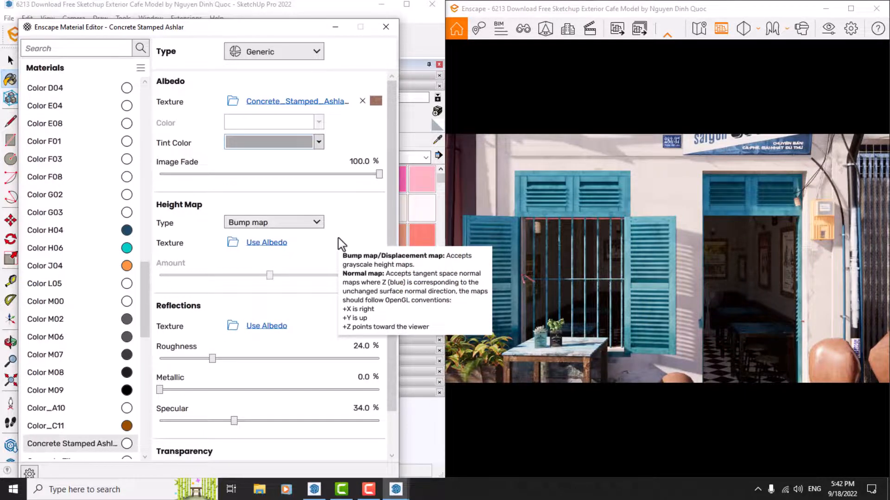
pyautogui.click(335, 26)
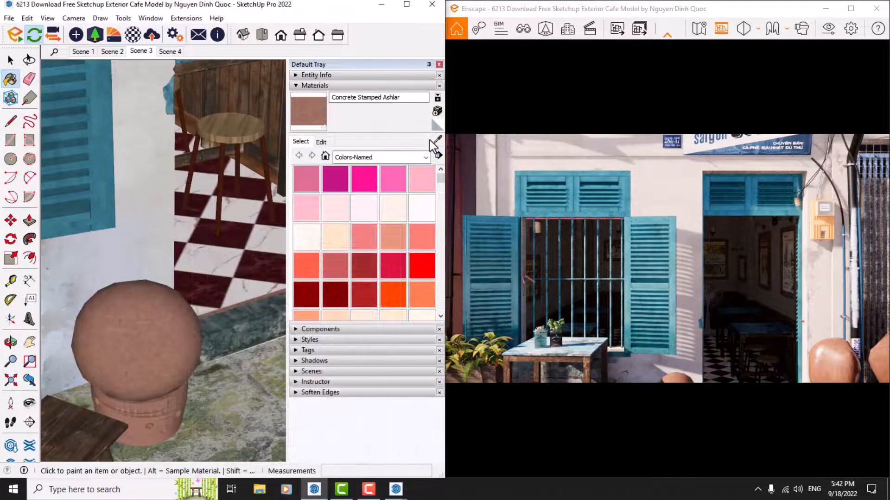
# Sample the checkered floor tile material inside the doorway and open it in the Enscape Material Editor
pyautogui.click(436, 140)
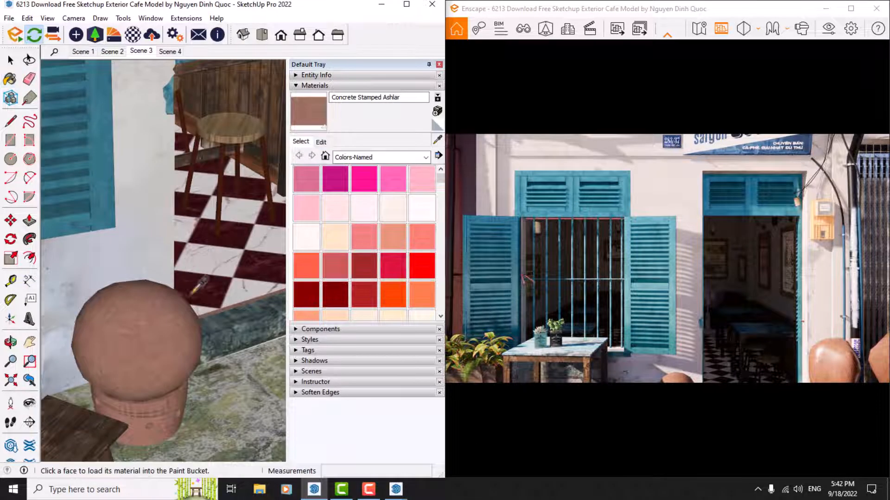
pyautogui.scroll(-3, 194, 290)
pyautogui.scroll(4, 217, 301)
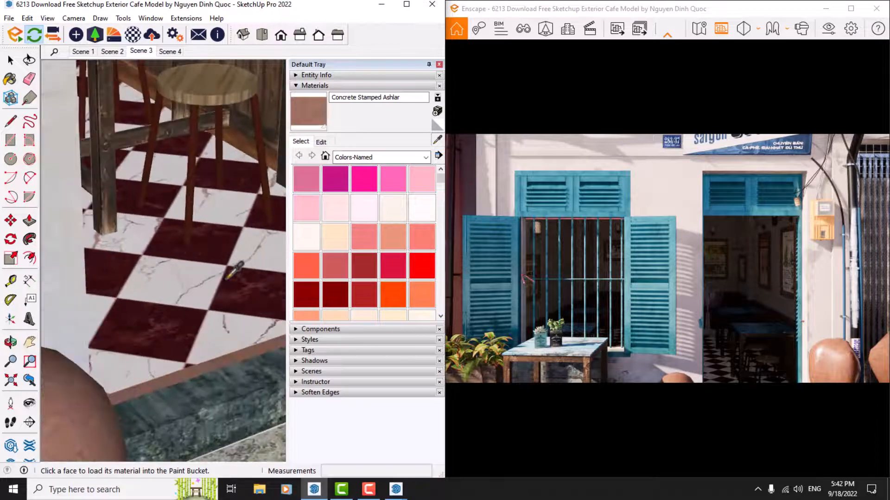
pyautogui.click(206, 276)
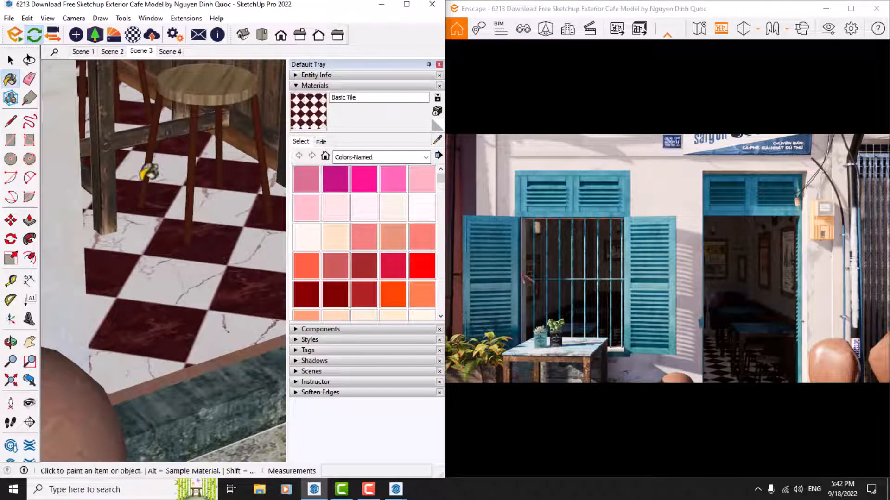
pyautogui.click(132, 36)
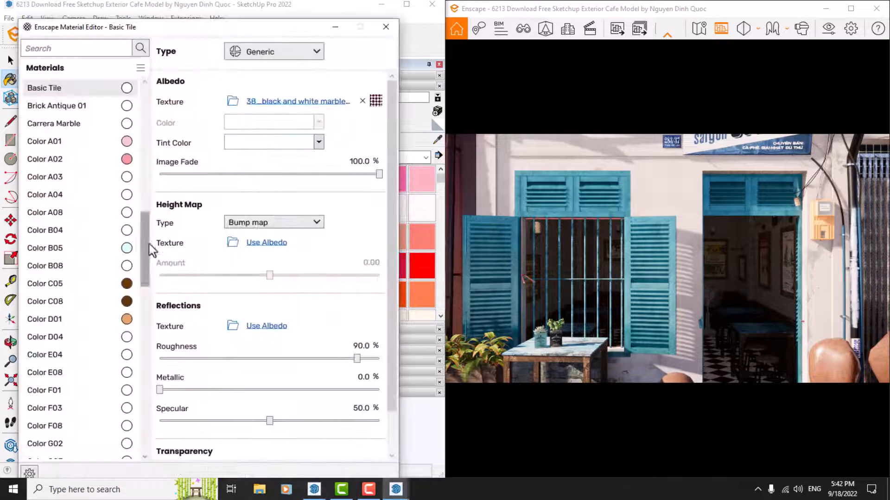
# Set the checkered floor tile material's roughness to 30% and dismiss the material editor
pyautogui.click(363, 345)
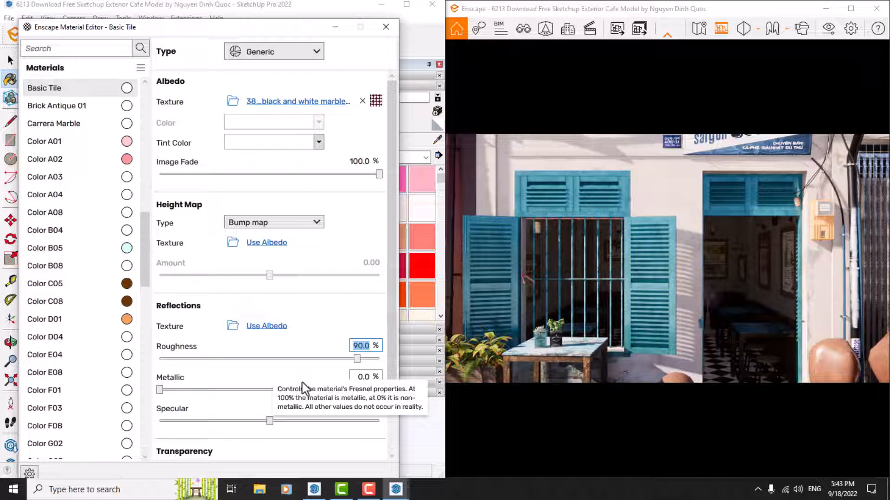
pyautogui.write('30')
pyautogui.press('Return')
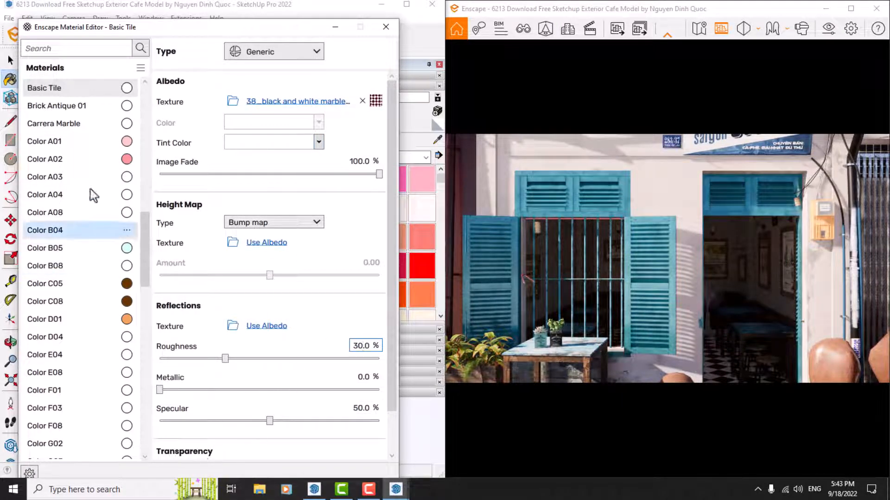
pyautogui.click(334, 27)
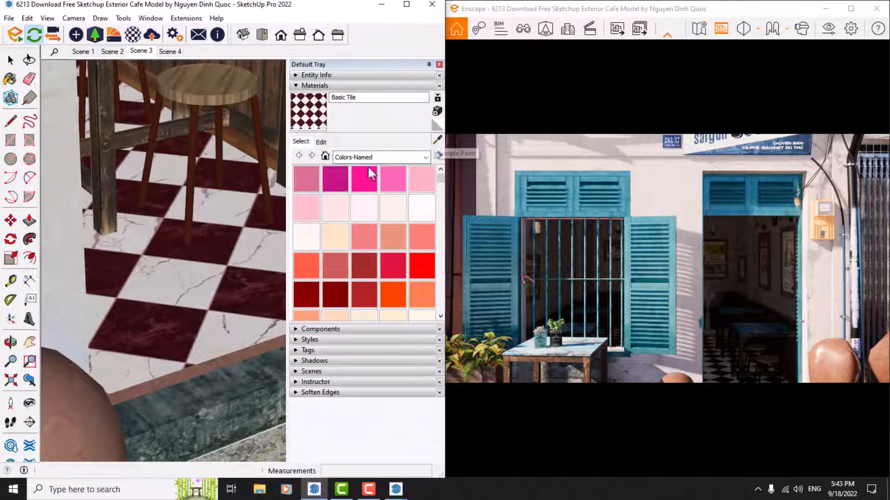
# Sample the weathered blue wood material of the outdoor tabletop and open it in the Enscape Material Editor
pyautogui.scroll(-10, 208, 248)
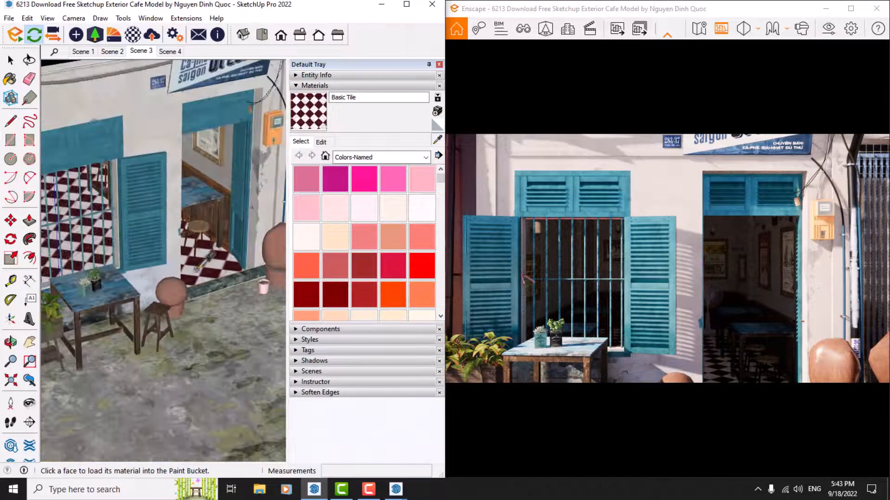
pyautogui.scroll(-2, 196, 268)
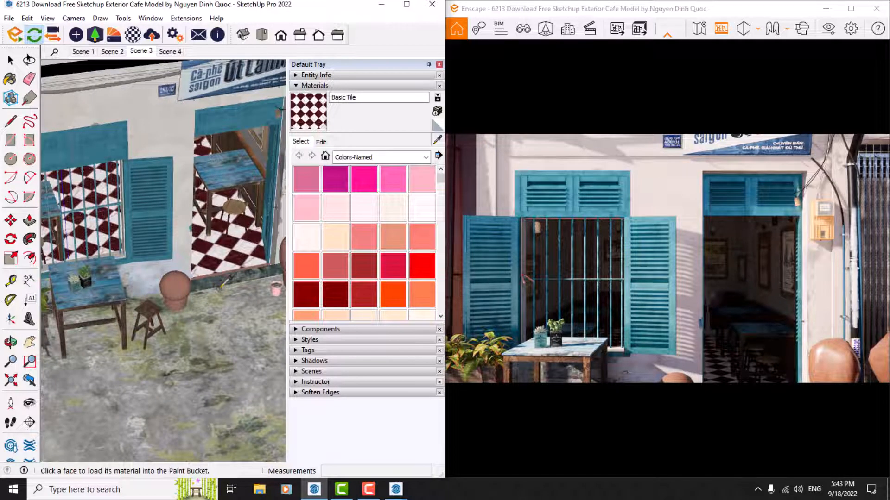
pyautogui.scroll(3, 94, 276)
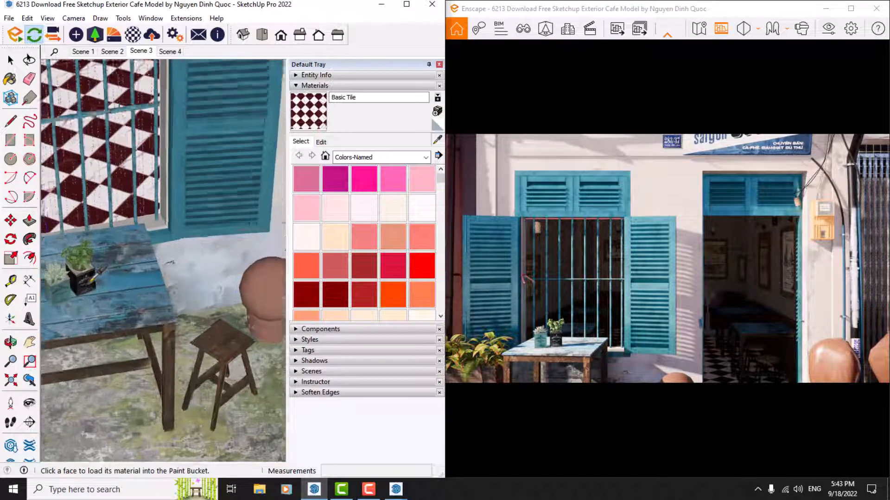
pyautogui.scroll(2, 92, 281)
pyautogui.moveTo(92, 281); pyautogui.dragTo(234, 265, button='middle')
pyautogui.scroll(-3, 232, 265)
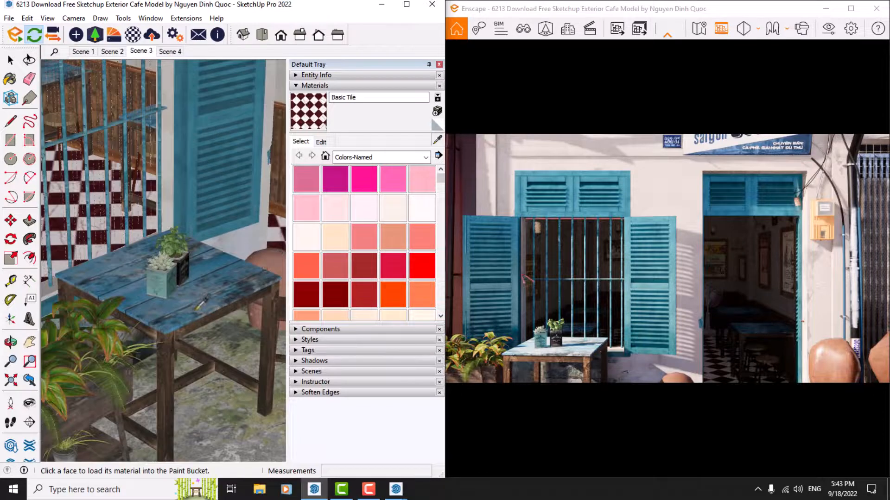
pyautogui.scroll(4, 197, 308)
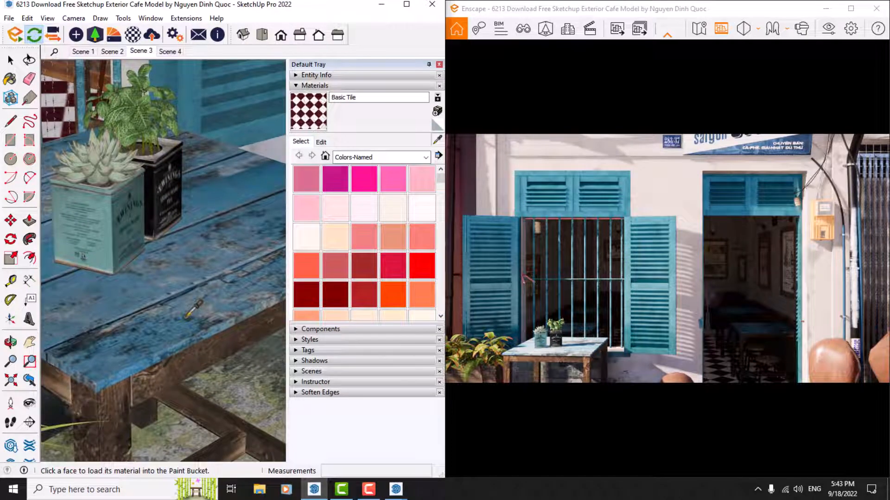
pyautogui.click(186, 318)
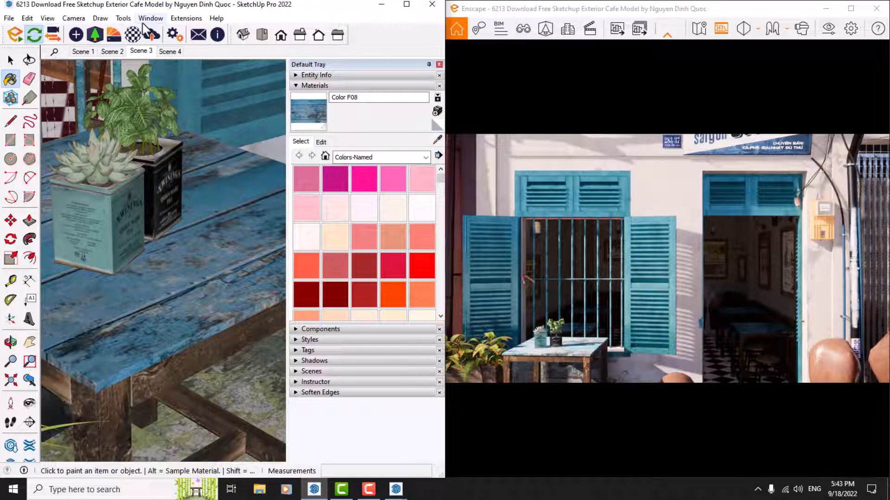
pyautogui.click(133, 34)
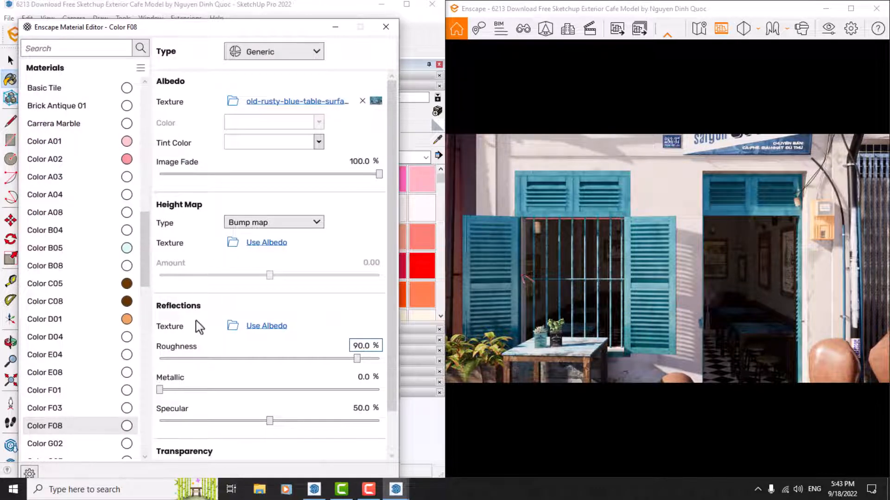
# Set the blue tabletop material's roughness to 46% and its specular to 51%
pyautogui.moveTo(376, 103)
pyautogui.doubleClick(366, 345)
pyautogui.write('46')
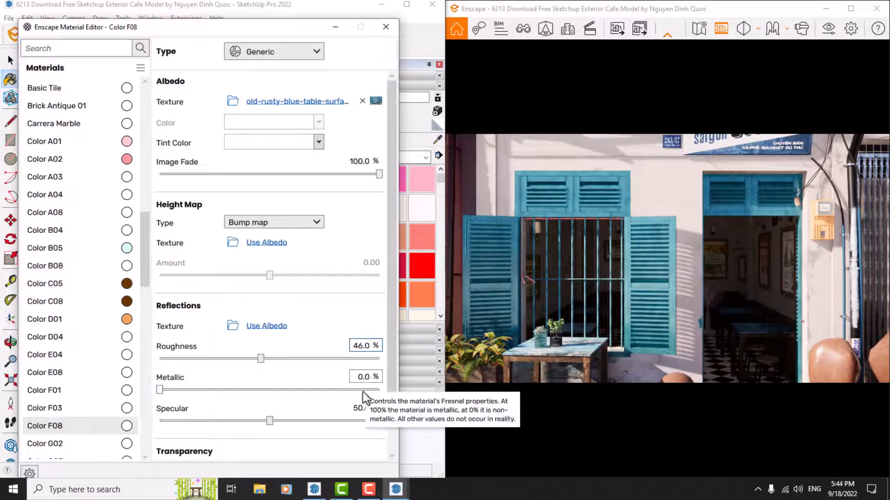
pyautogui.click(363, 407)
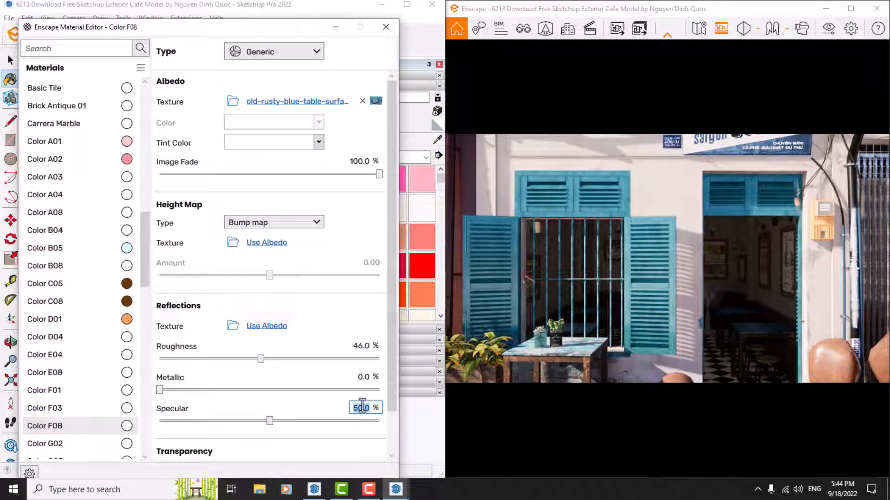
pyautogui.write('51')
pyautogui.press('Return')
# Close the material editor and the Default Tray to clear the modelling view
pyautogui.click(385, 27)
pyautogui.click(316, 86)
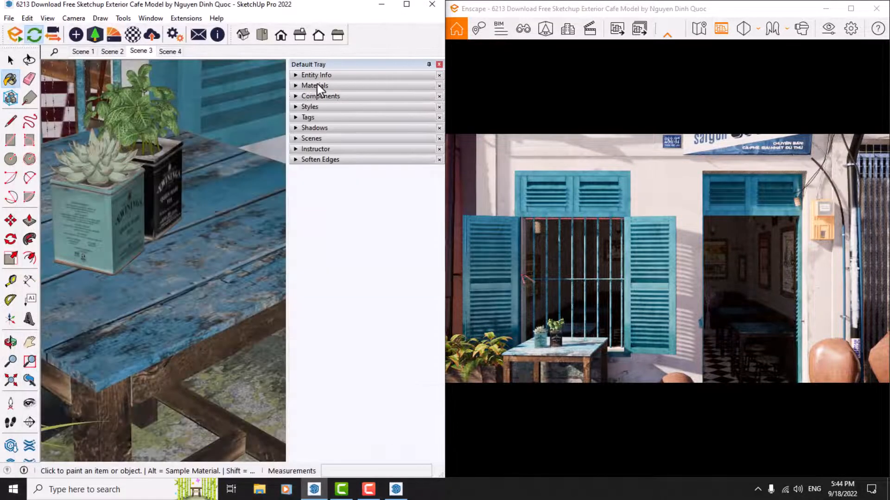
pyautogui.click(438, 65)
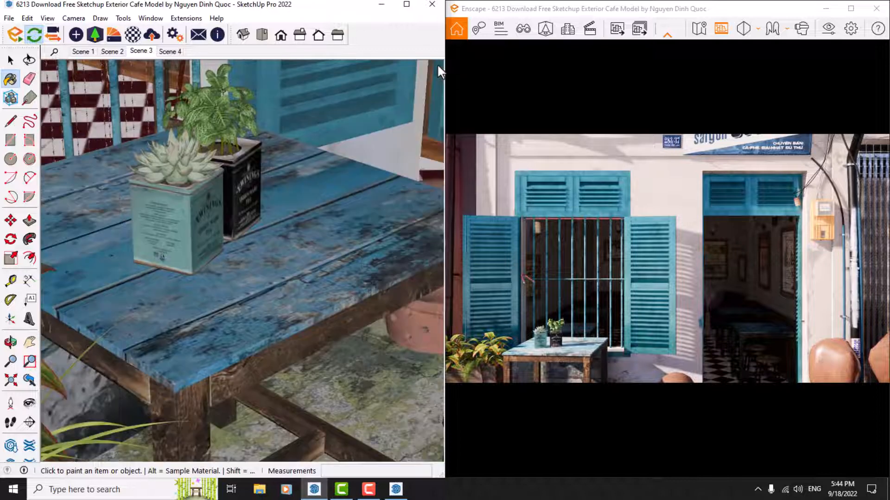
# Maximize the Enscape render window and open its Visual Settings
pyautogui.click(850, 9)
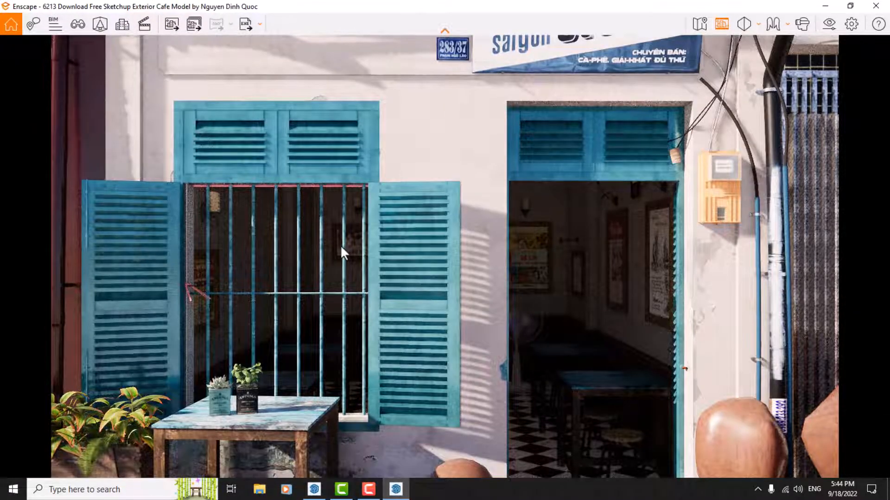
pyautogui.click(839, 29)
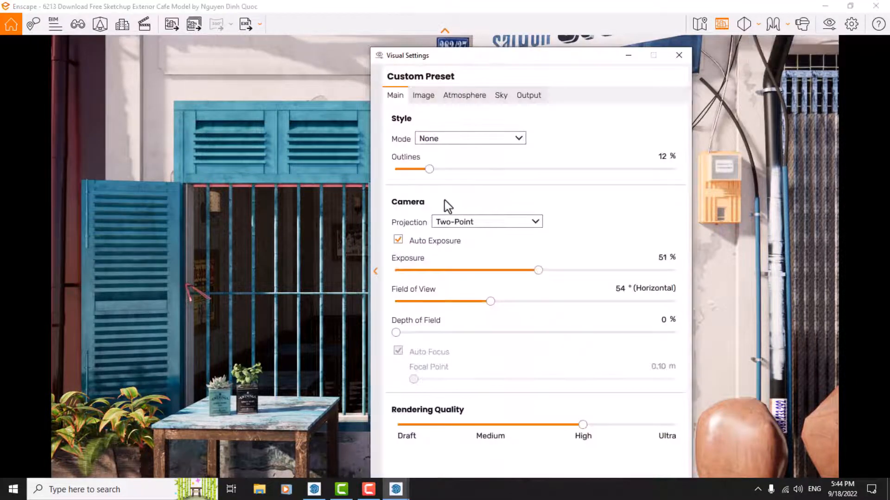
# Set the rendering quality to Ultra and the output resolution to Ultra HD, and close the Visual Settings
pyautogui.moveTo(586, 427); pyautogui.dragTo(677, 423)
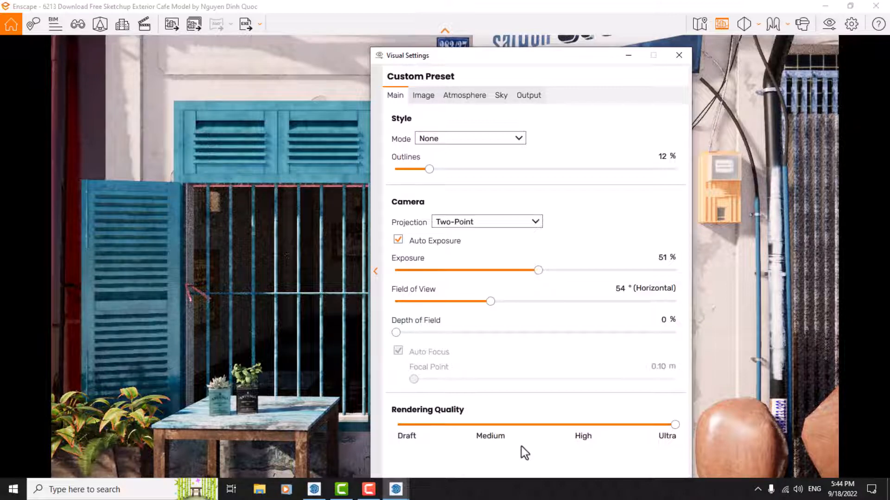
pyautogui.click(529, 95)
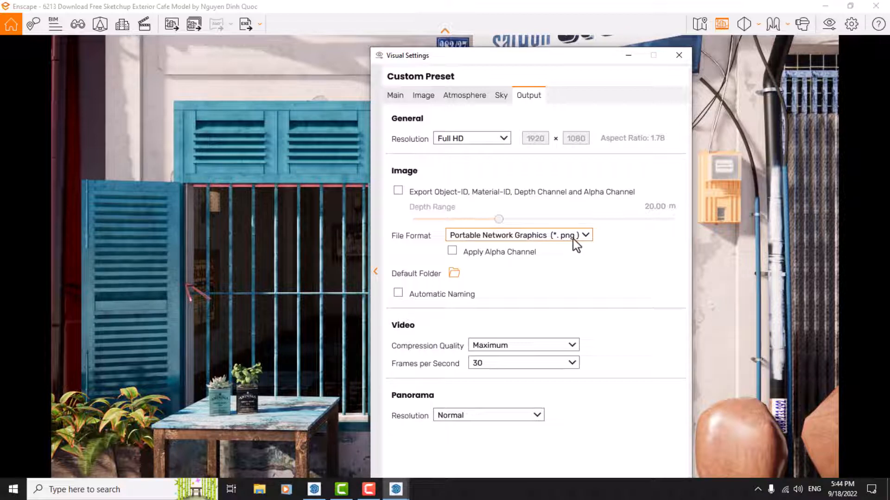
pyautogui.click(439, 139)
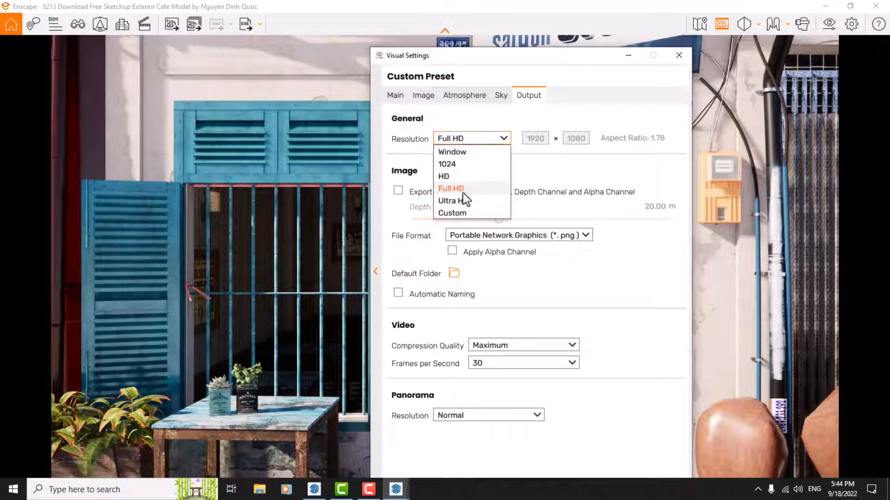
pyautogui.click(459, 201)
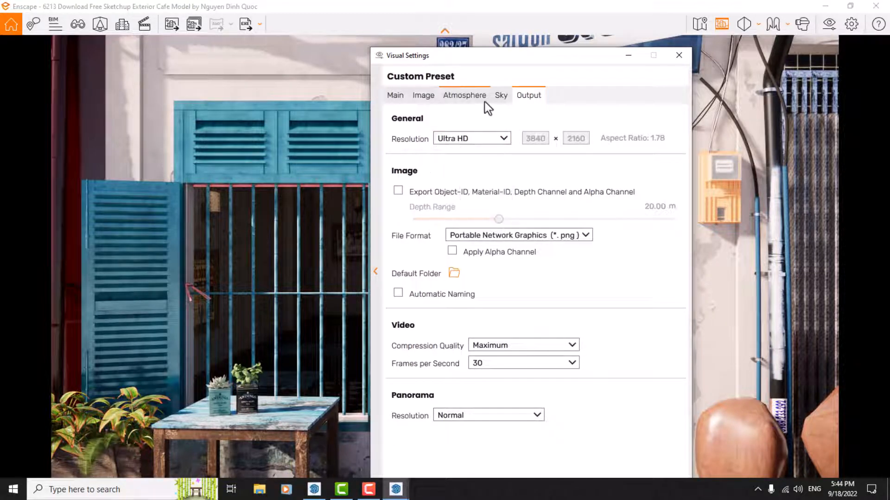
pyautogui.click(679, 55)
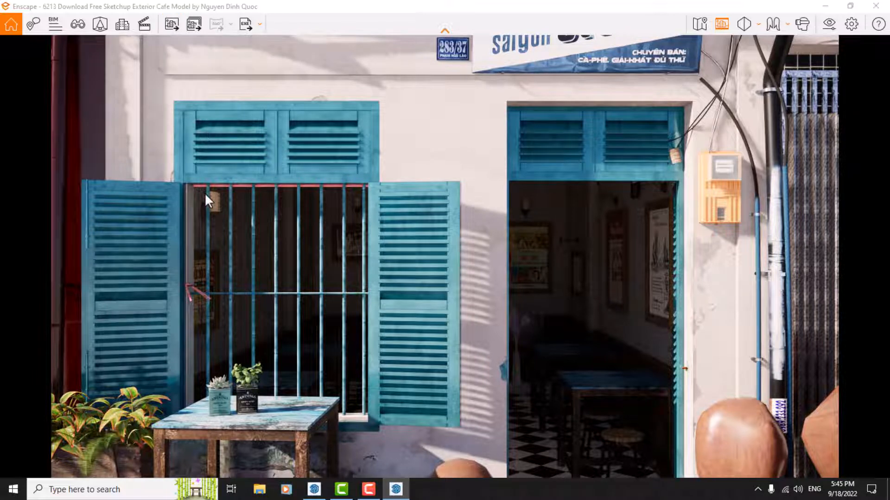
# Start a screenshot export of the café view and create a folder named New Renders in Pictures
pyautogui.click(171, 24)
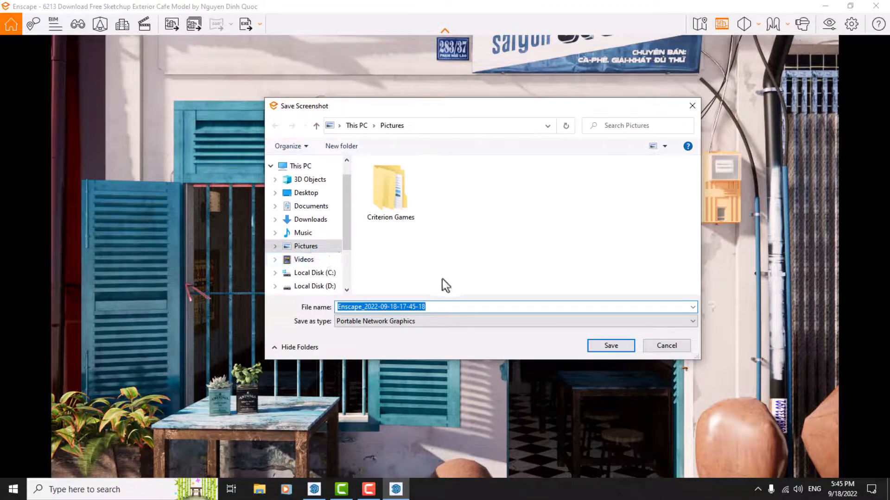
pyautogui.click(416, 253)
pyautogui.rightClick(416, 251)
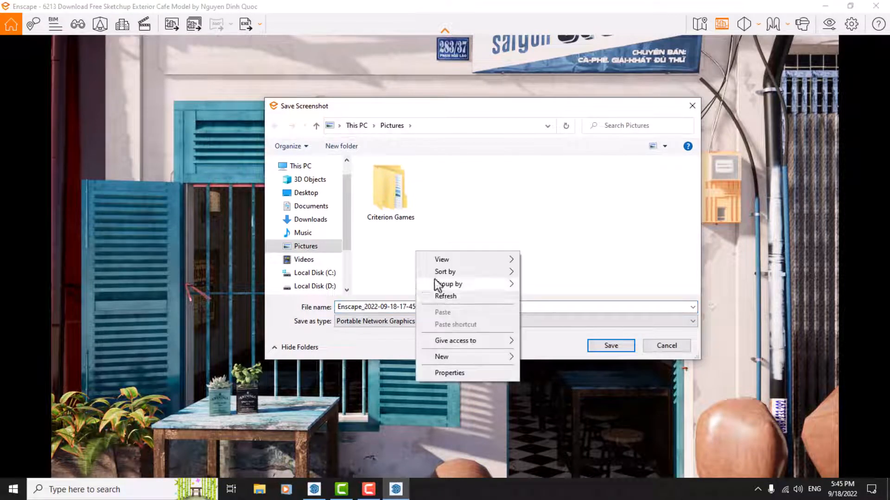
pyautogui.moveTo(454, 360)
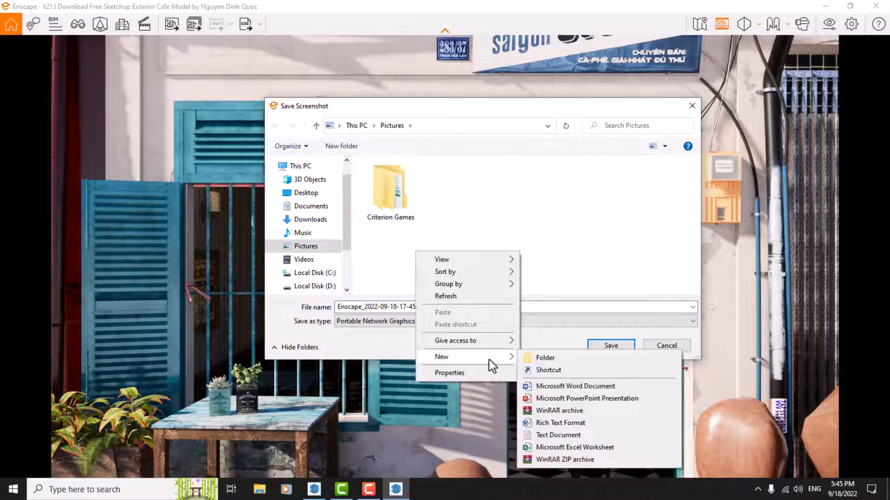
pyautogui.click(545, 357)
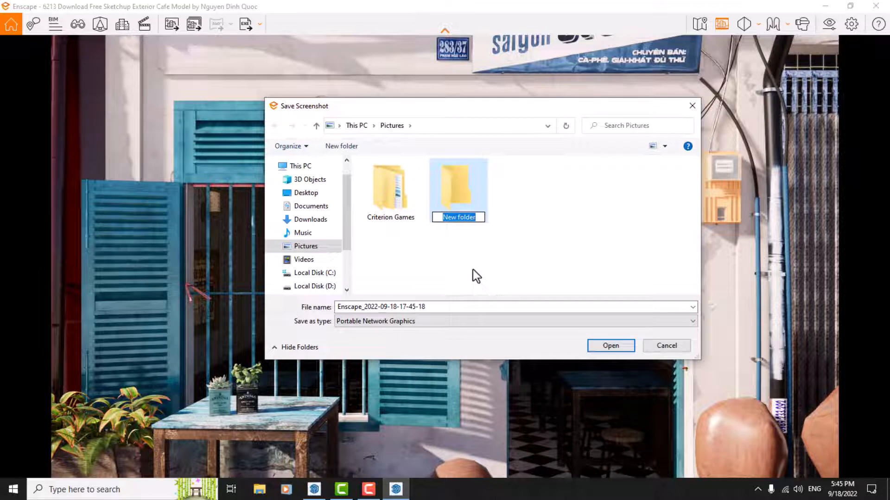
pyautogui.write('New')
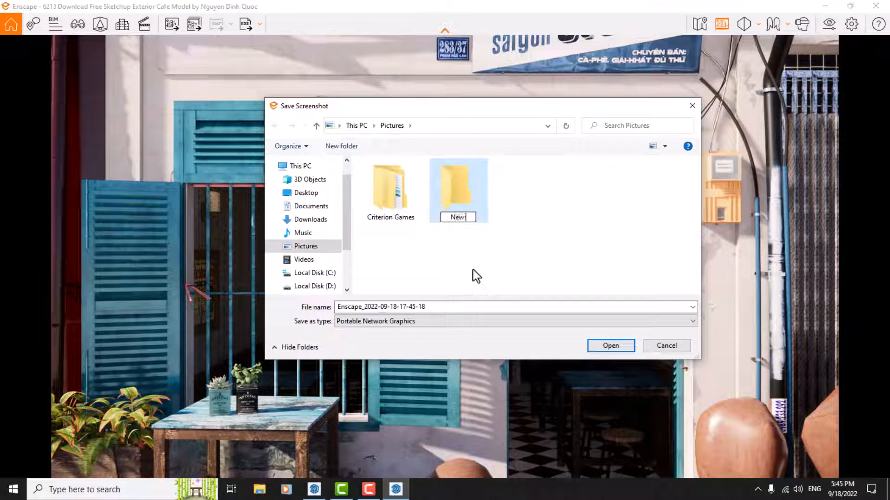
pyautogui.write(' Renders')
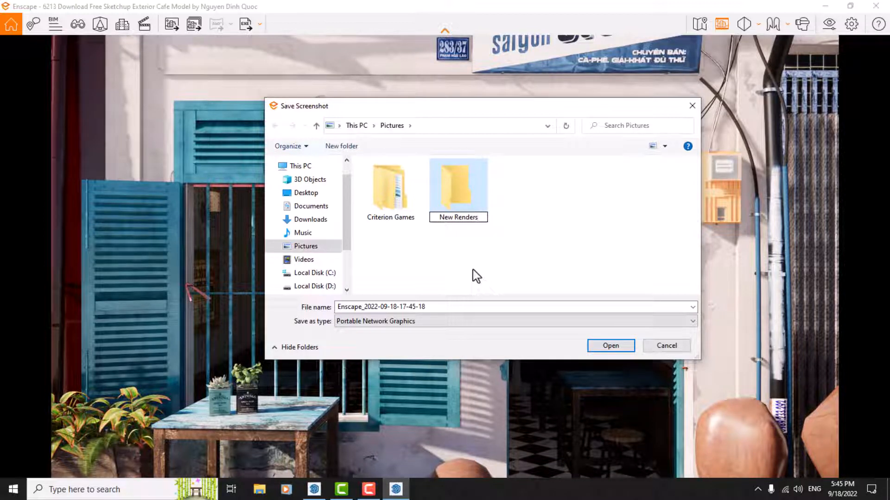
# Save the screenshot in the New Renders folder as a PNG named Cafe
pyautogui.click(464, 190)
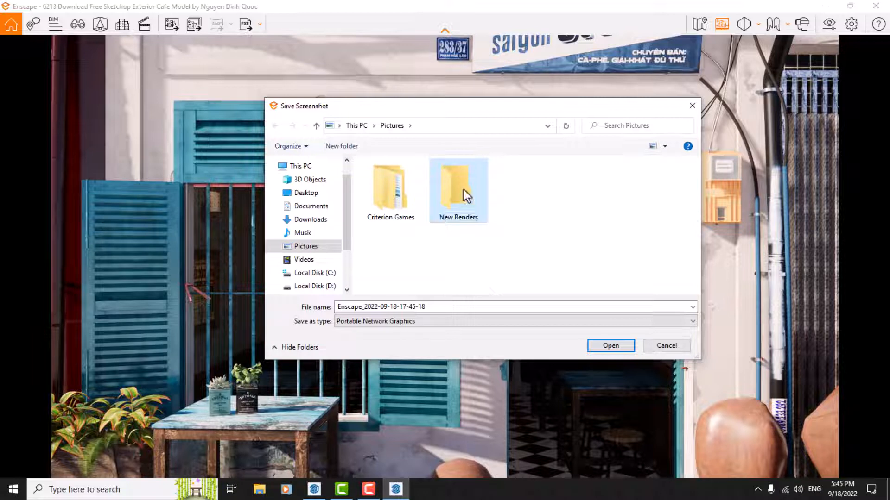
pyautogui.doubleClick(464, 190)
pyautogui.click(431, 307)
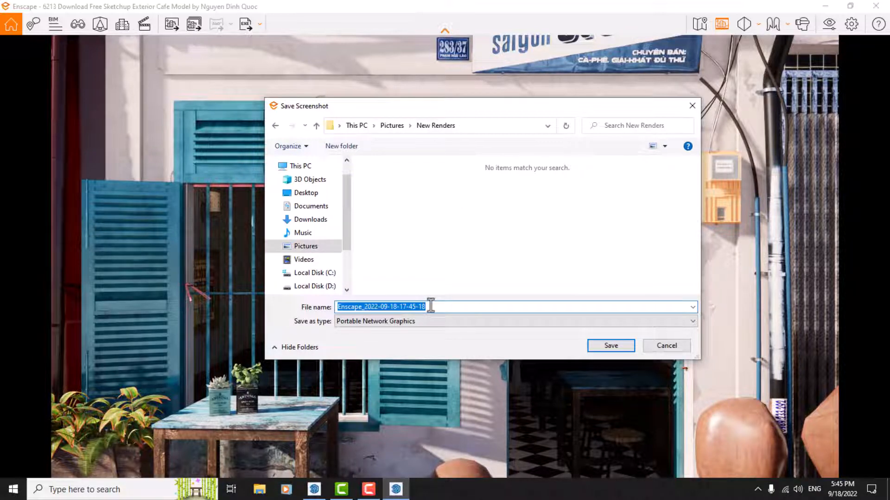
pyautogui.write('Cafe')
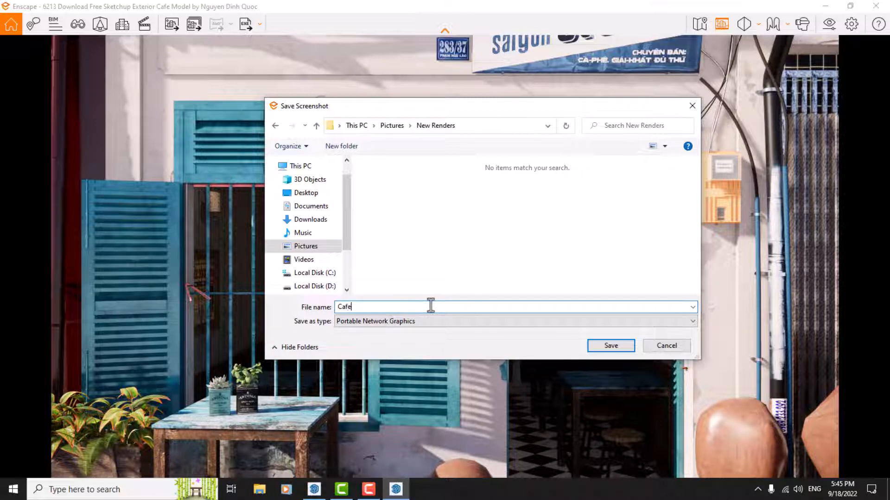
pyautogui.click(610, 347)
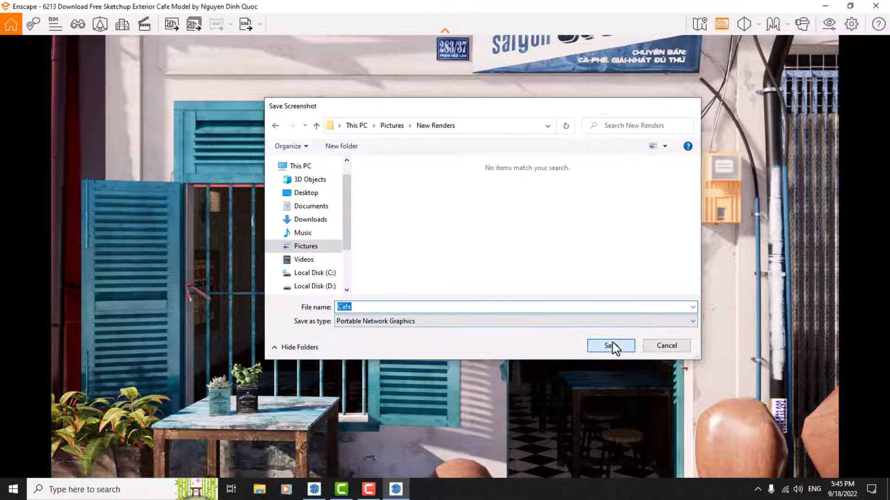